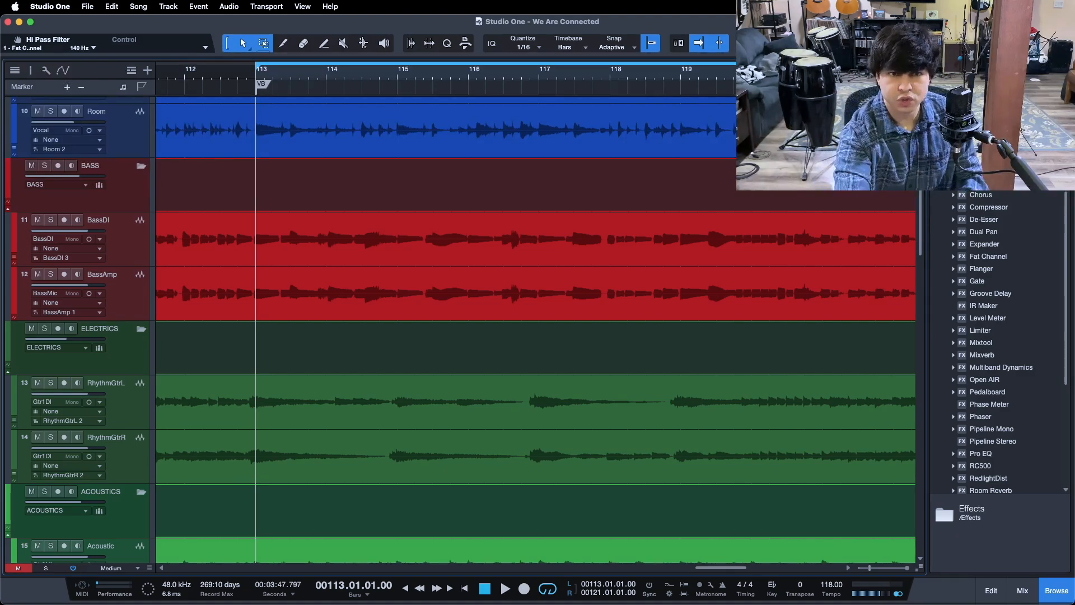
Play the full mix from bar 113, solo the BASS folder track during playback, and stop after listening
key(space)
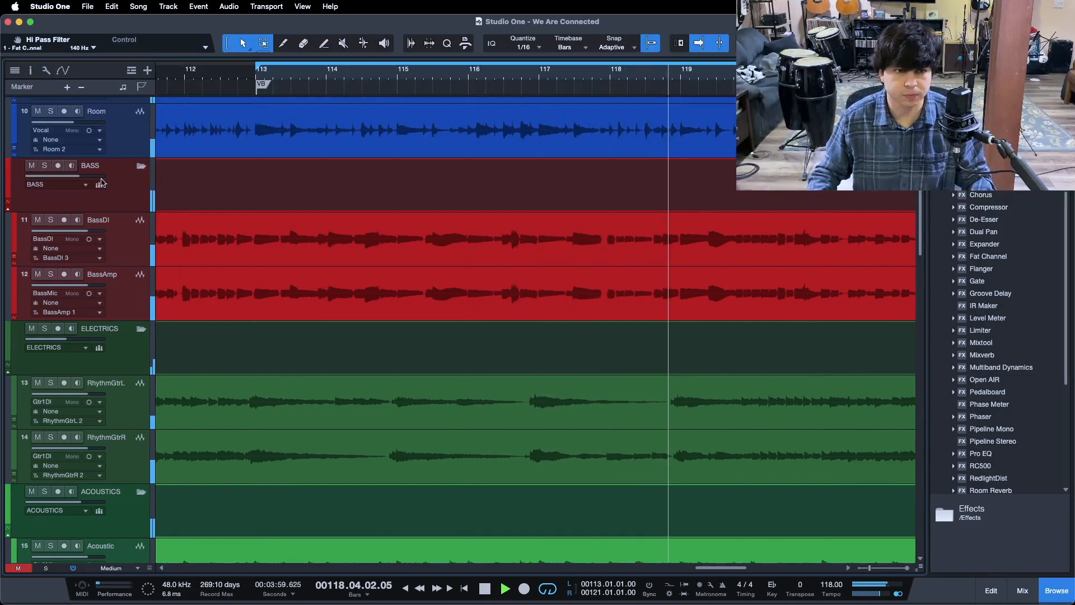
click(44, 166)
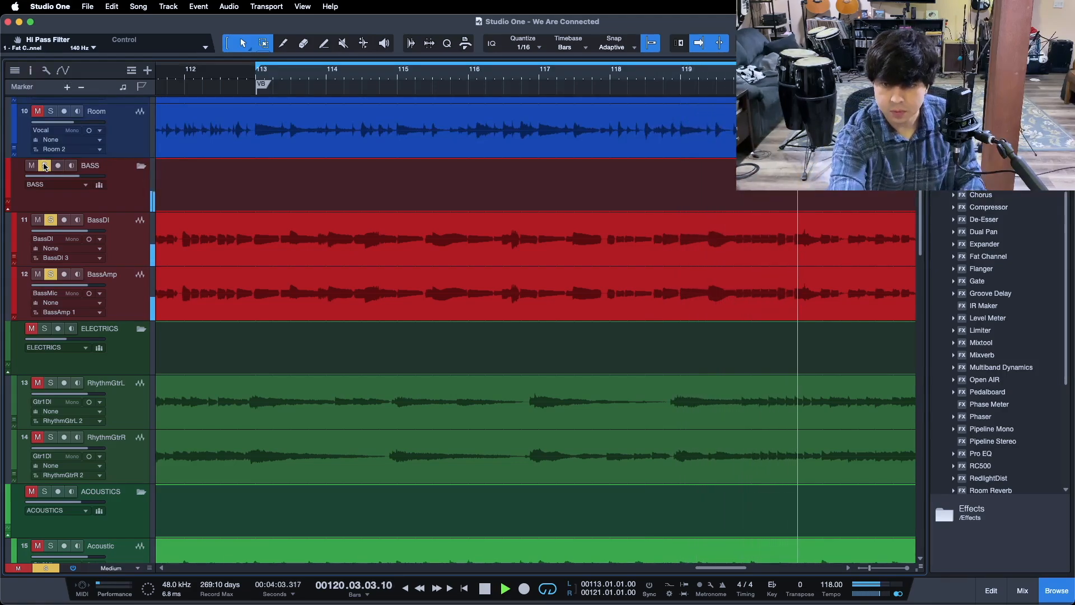
key(space)
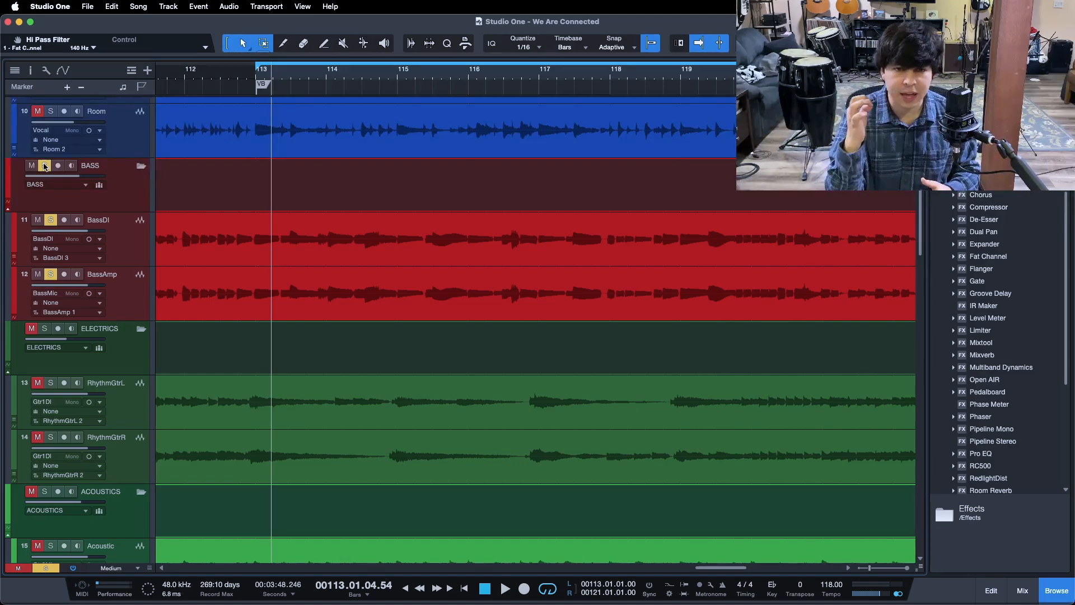
Show the mixing console and expand the insert sections of the BASS, BassDI and BassAmp channels
key(F3)
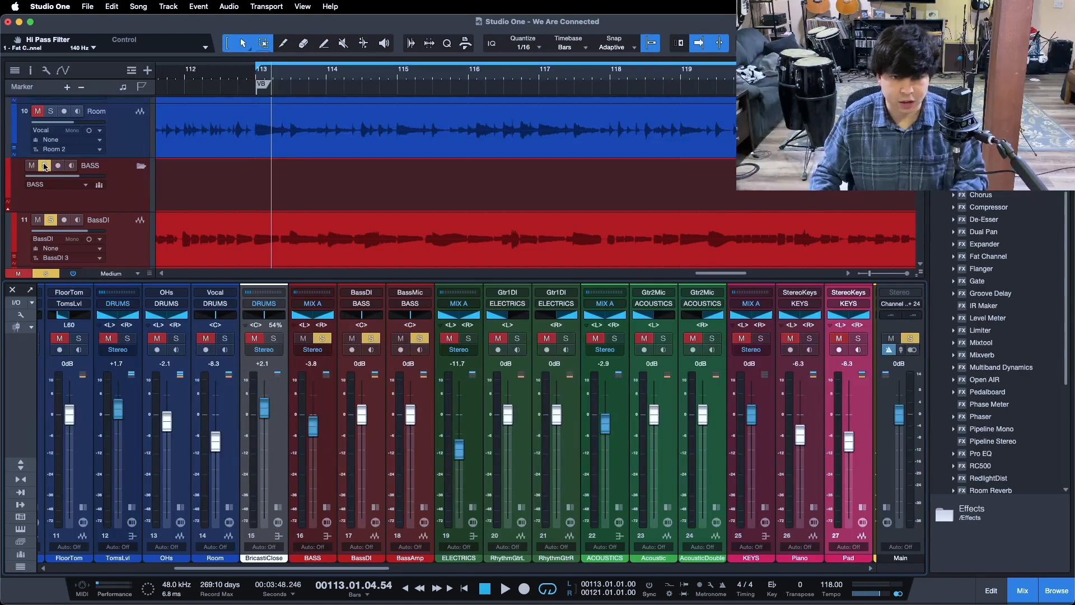
click(327, 507)
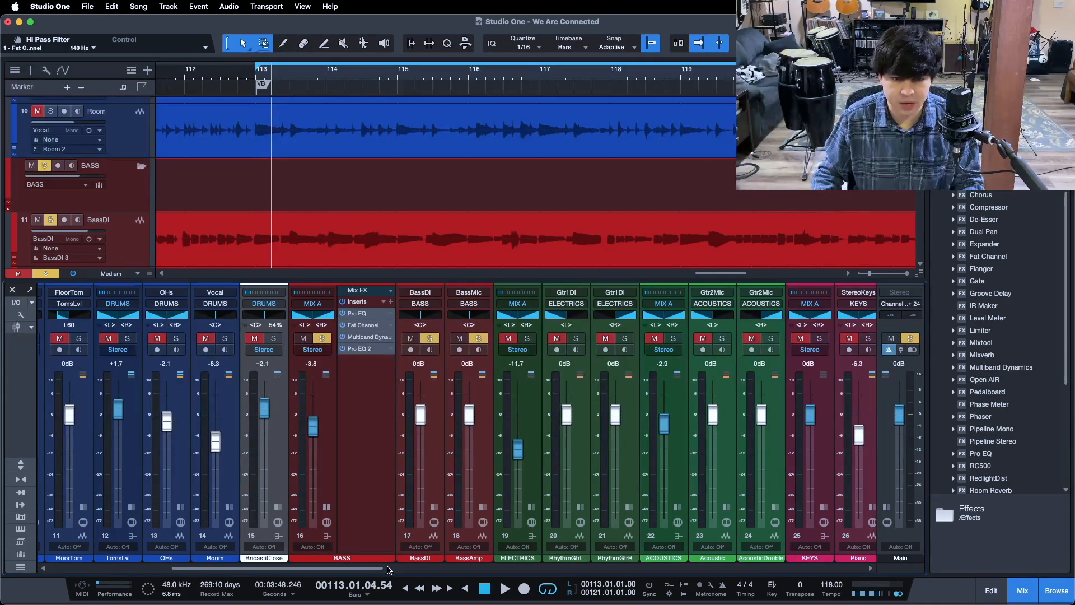
drag(386, 568, 362, 571)
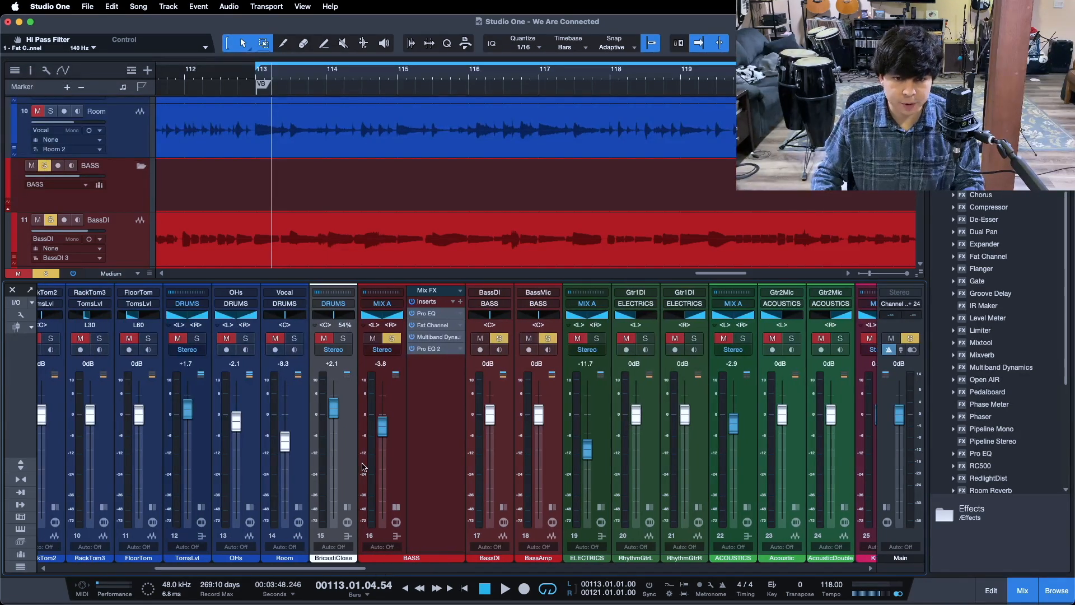
click(502, 506)
click(610, 507)
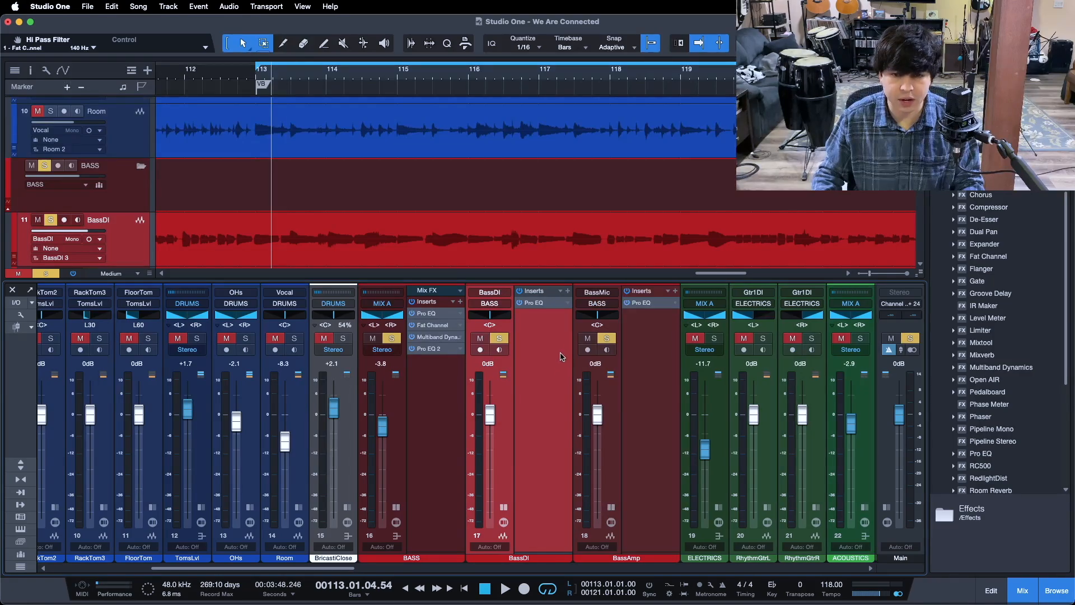
Review the Pro EQ settings on BassDI and BassAmp, then collapse both channels' insert sections
click(536, 303)
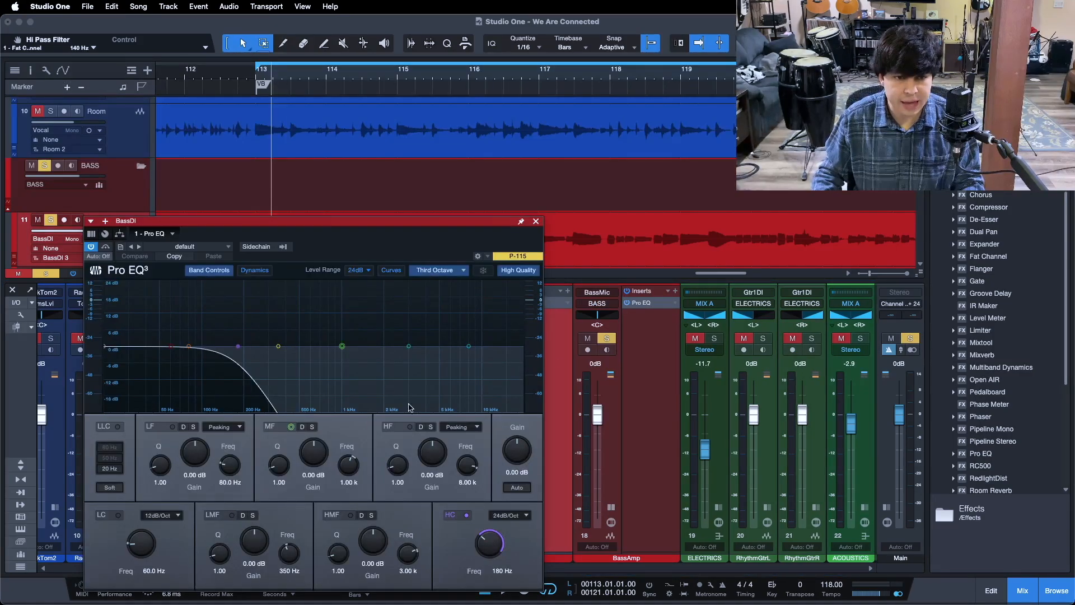
click(536, 221)
click(648, 402)
click(643, 303)
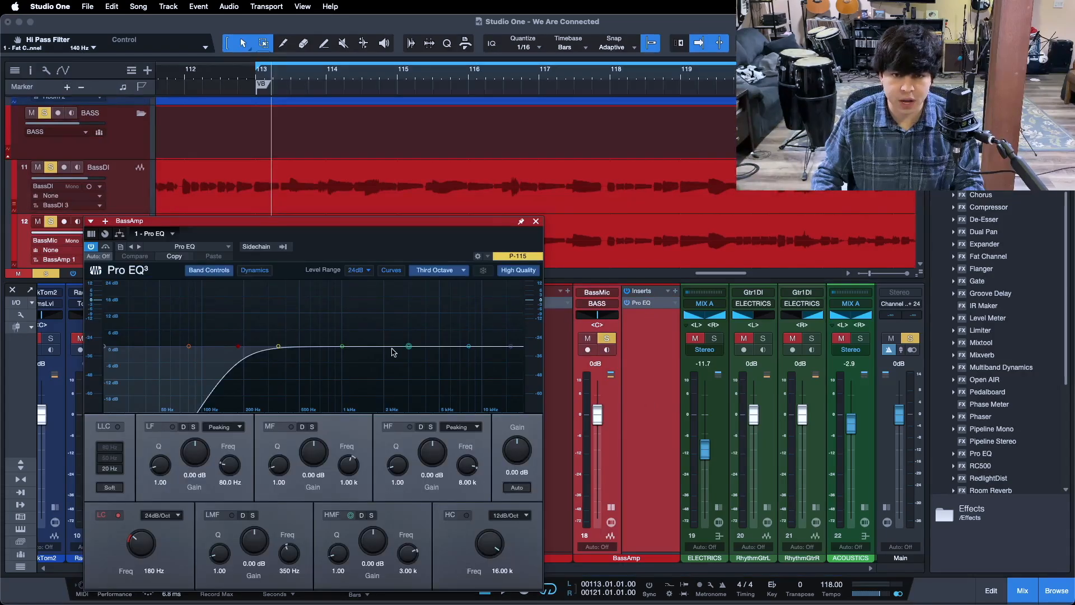
click(536, 221)
click(612, 508)
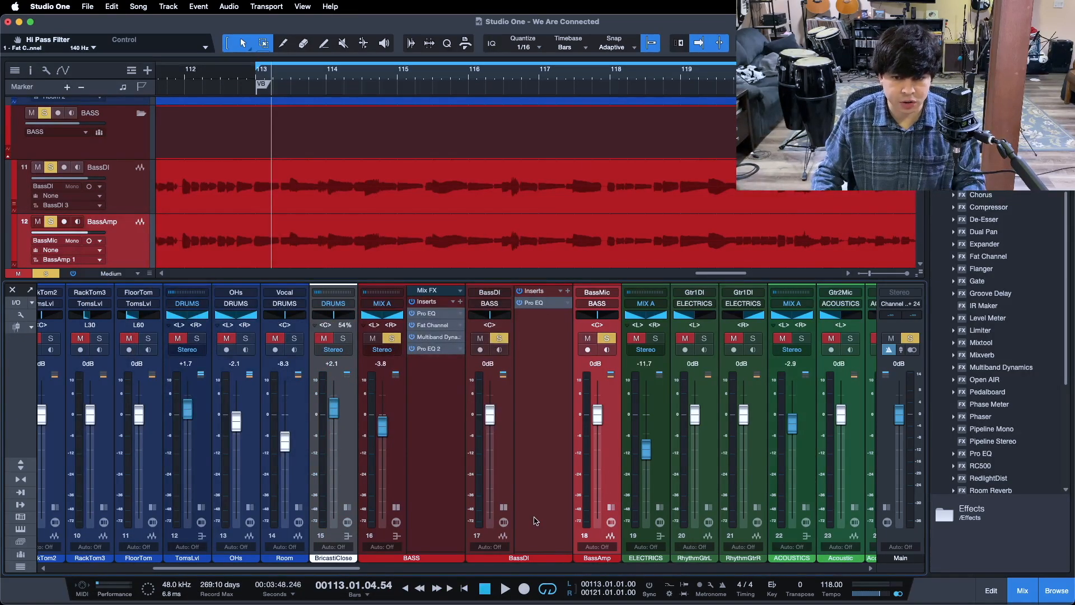
click(503, 508)
Open the Pro EQ on the BASS bus and move its window to examine the EQ curve
click(434, 450)
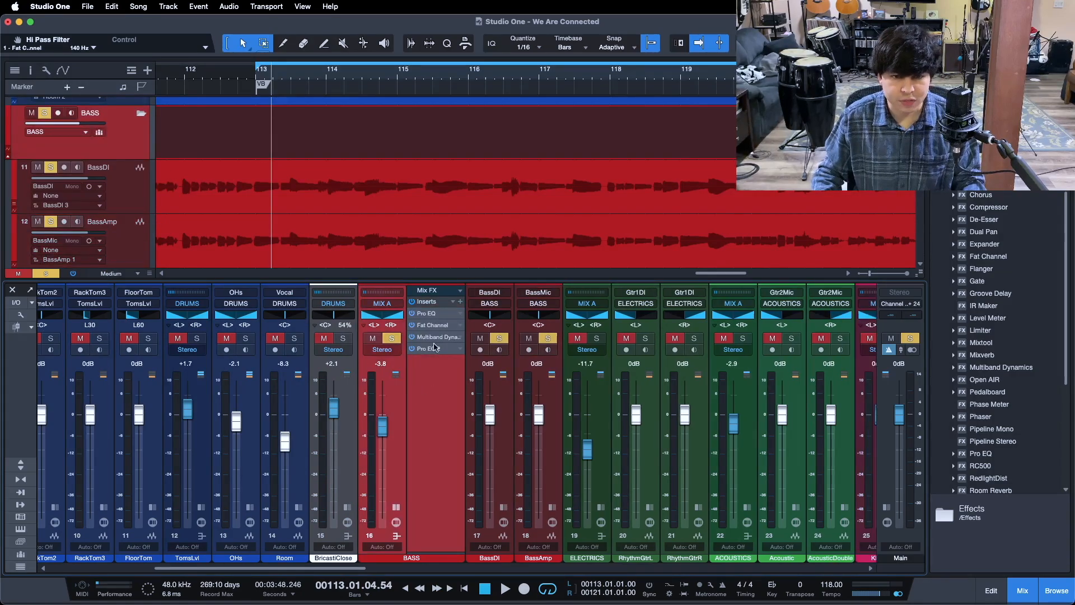
click(429, 314)
drag(814, 212, 588, 211)
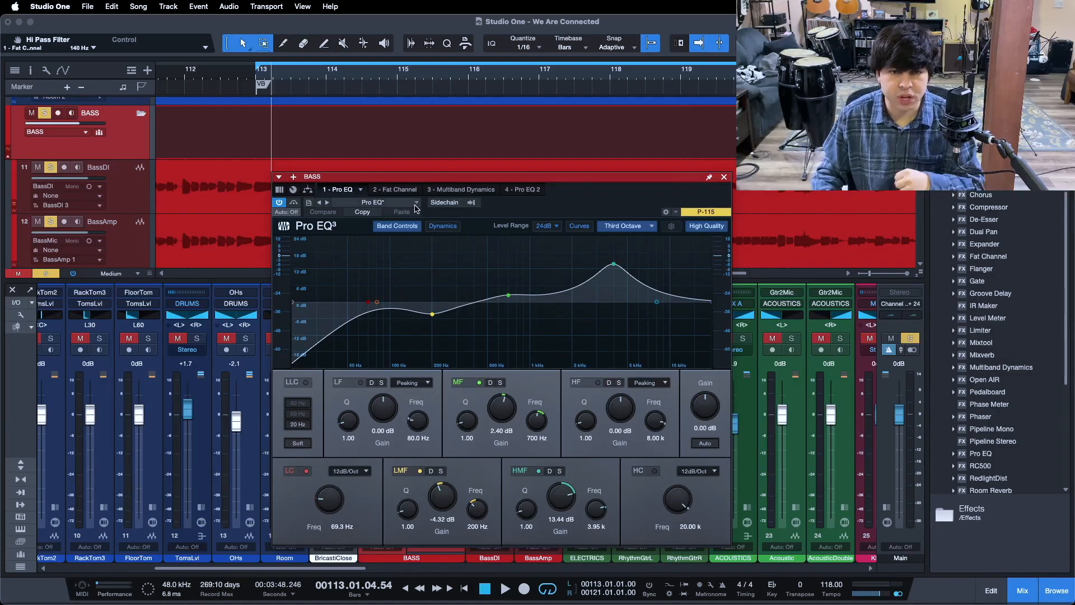
Examine the Fat Channel compressor on the BASS bus while playing the soloed bass from bar 113
click(396, 190)
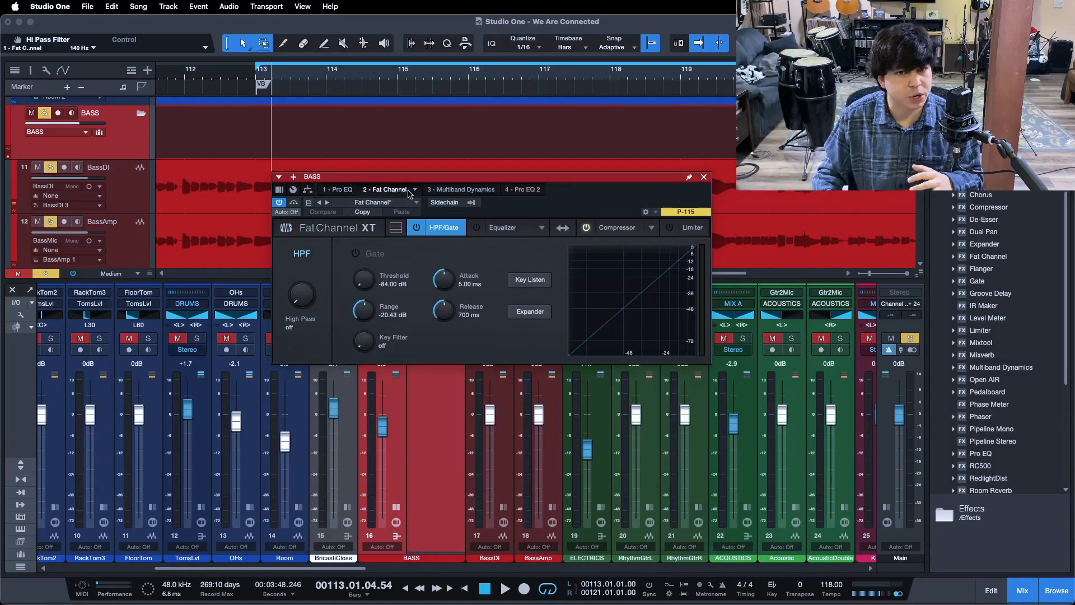
click(616, 229)
key(KP_1)
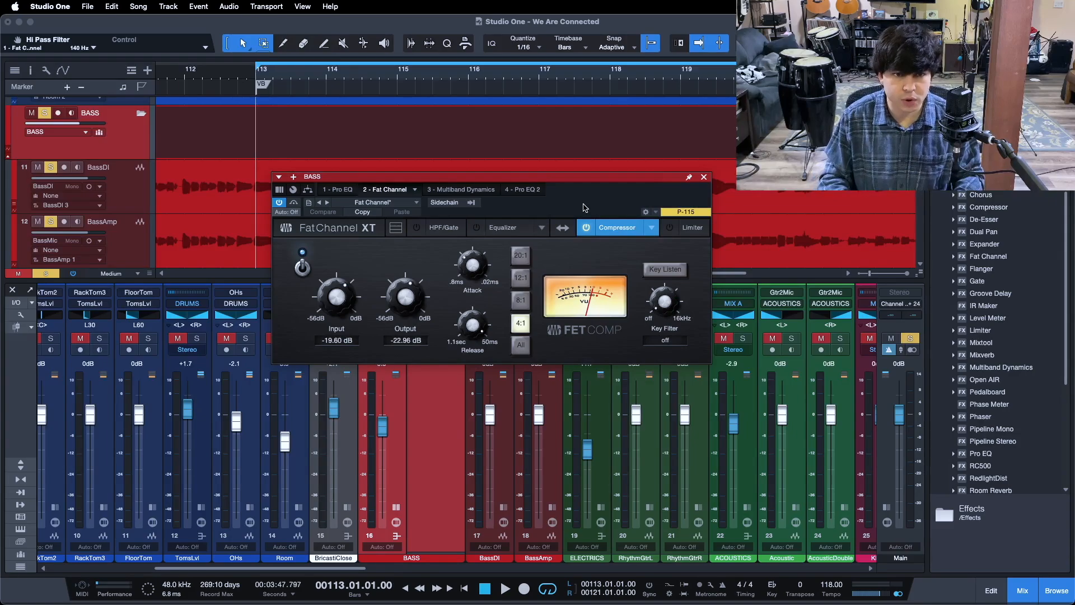
key(space)
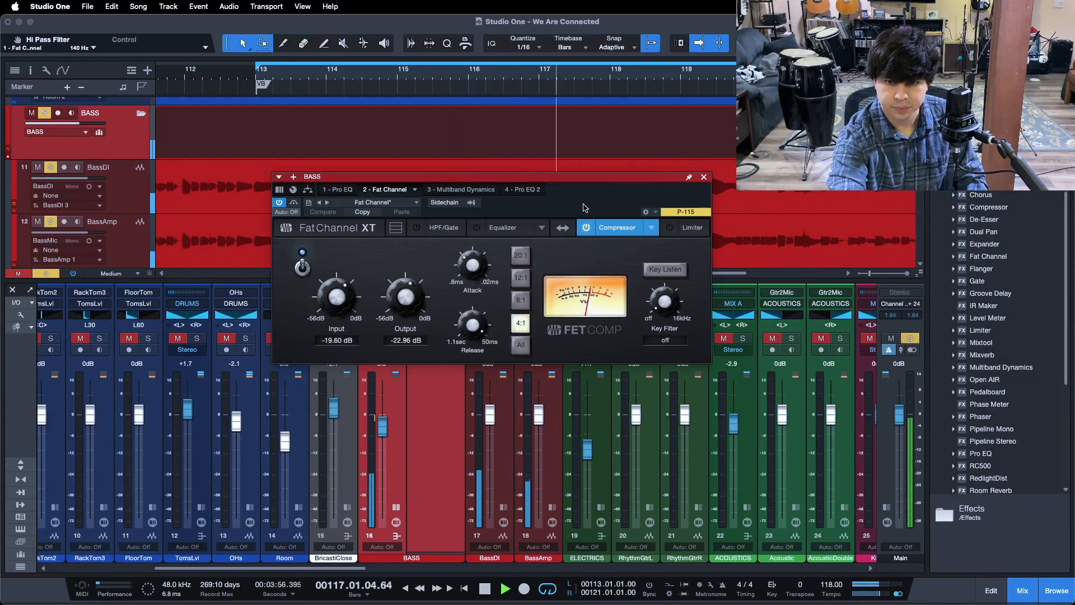
key(space)
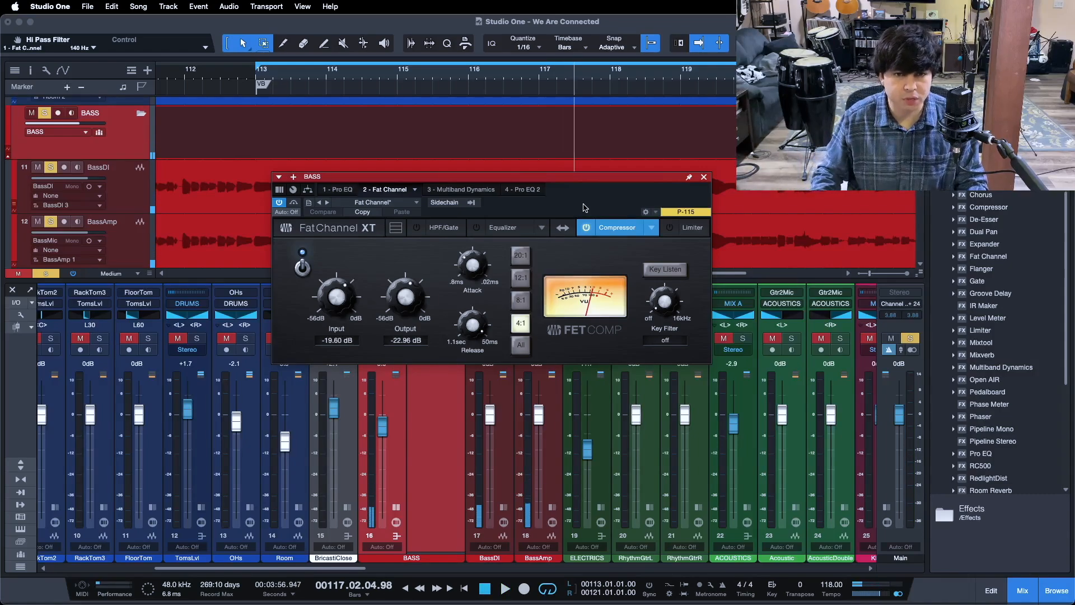
Review the BASS bus's Multiband Dynamics and Pro EQ 2 settings, then close the plug-in window and collapse the inserts
click(465, 189)
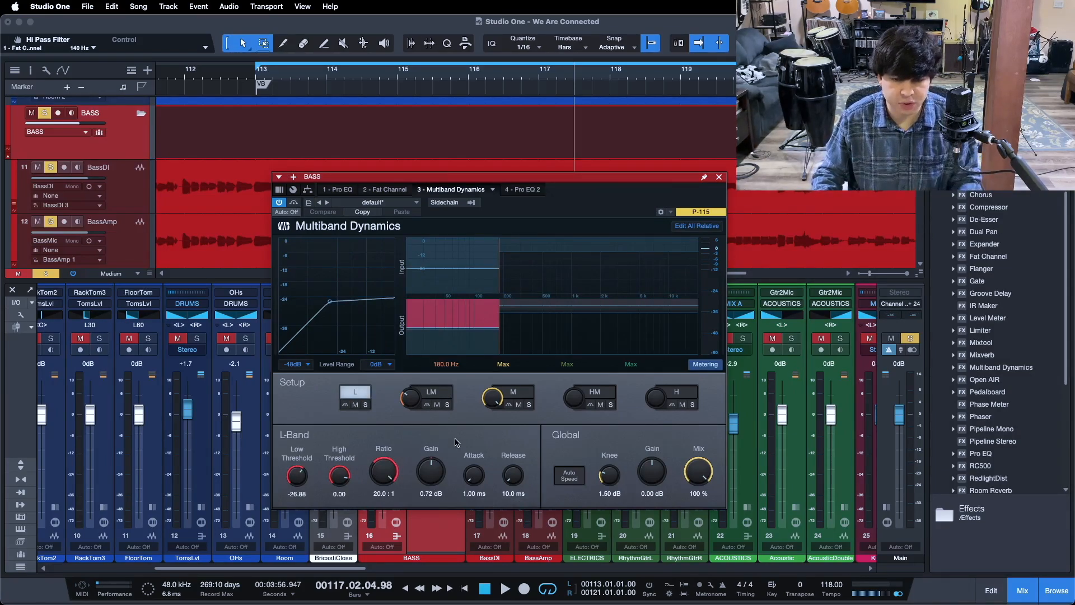
click(532, 189)
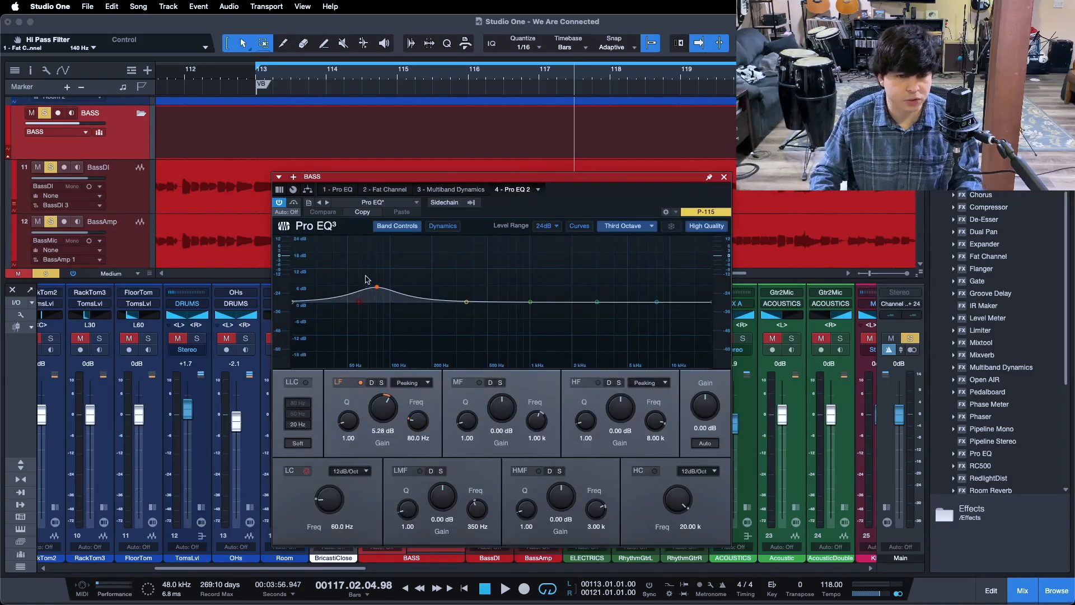
click(724, 177)
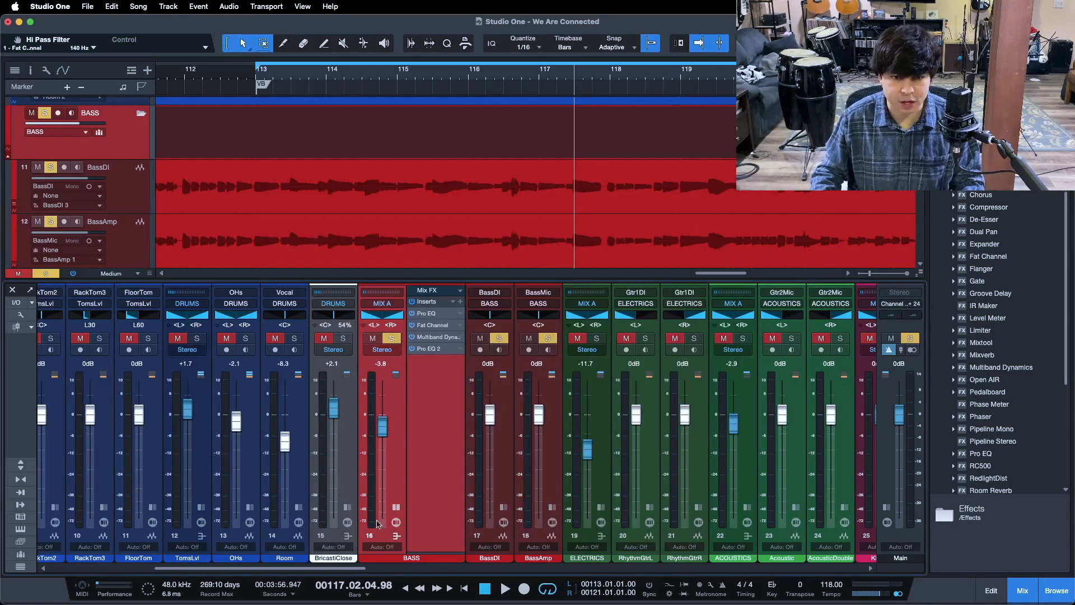
click(396, 509)
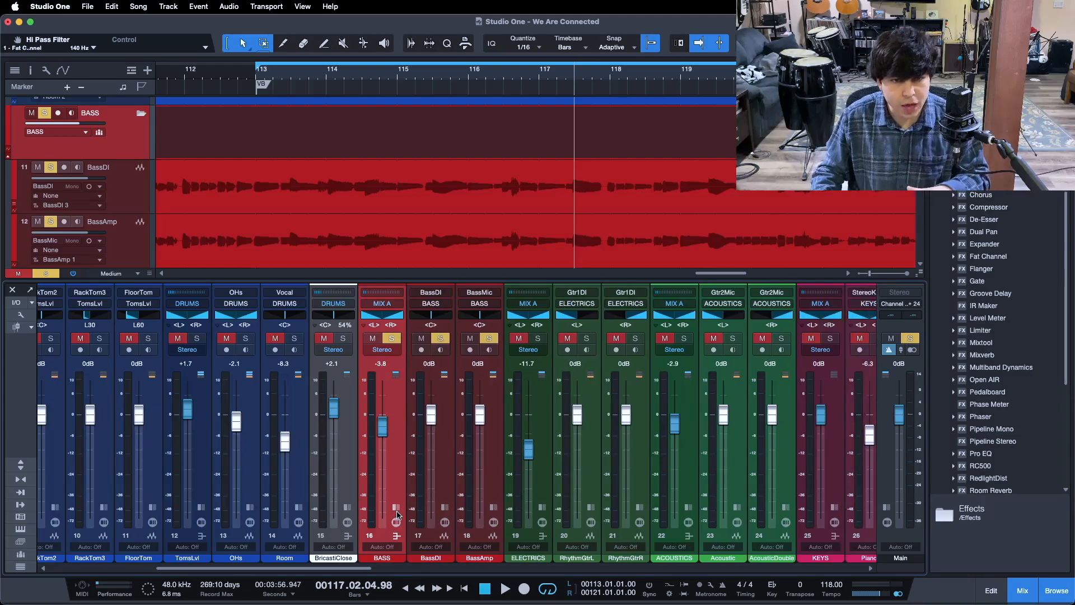
Select the BassAmp channel and listen to the soloed bass tracks from bar 113
click(494, 483)
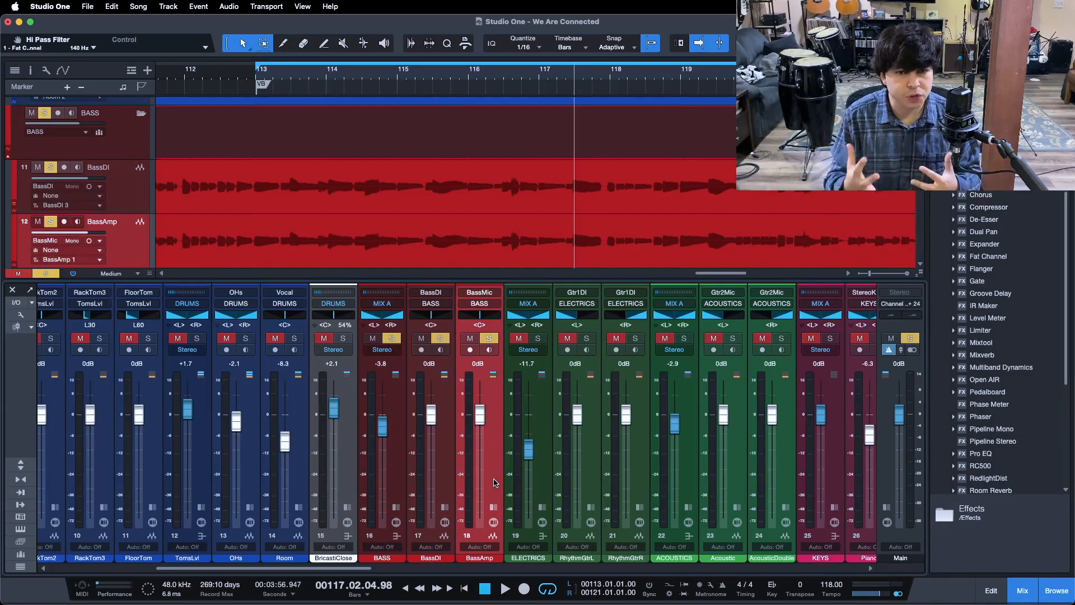
key(KP_1)
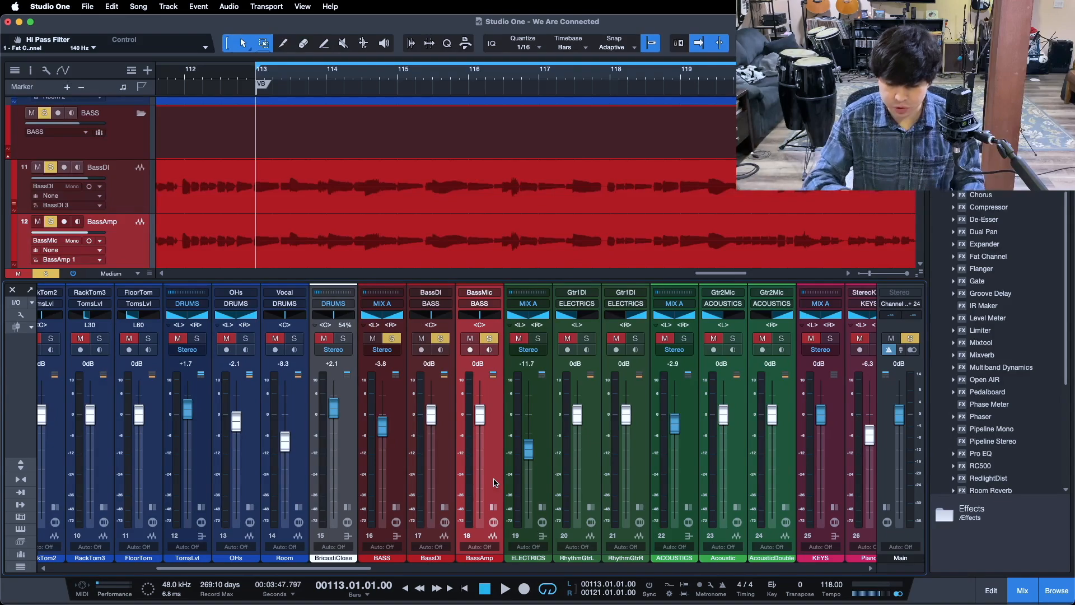
key(space)
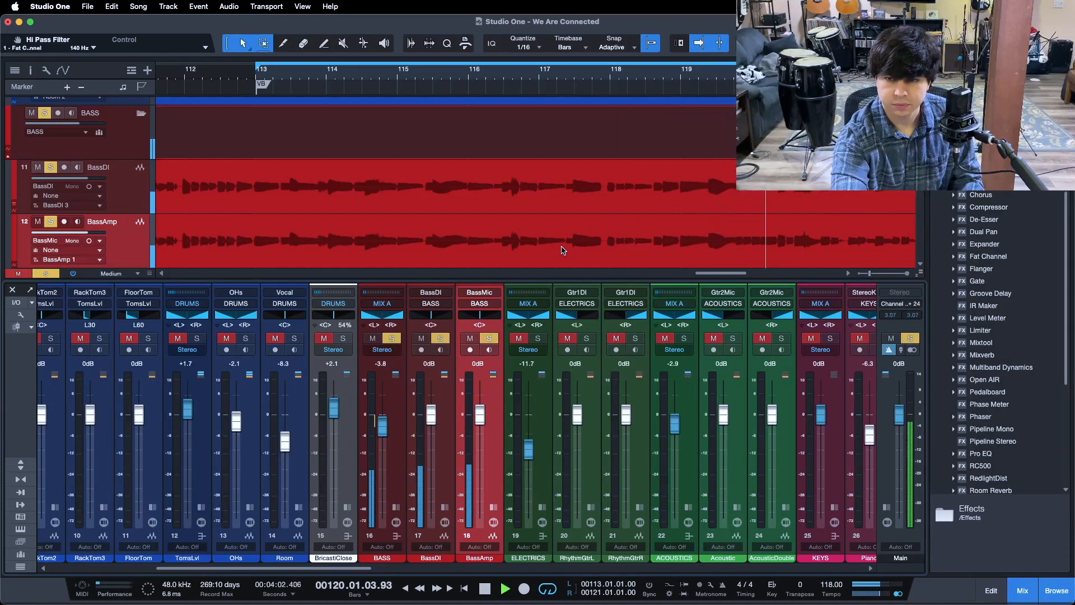
key(space)
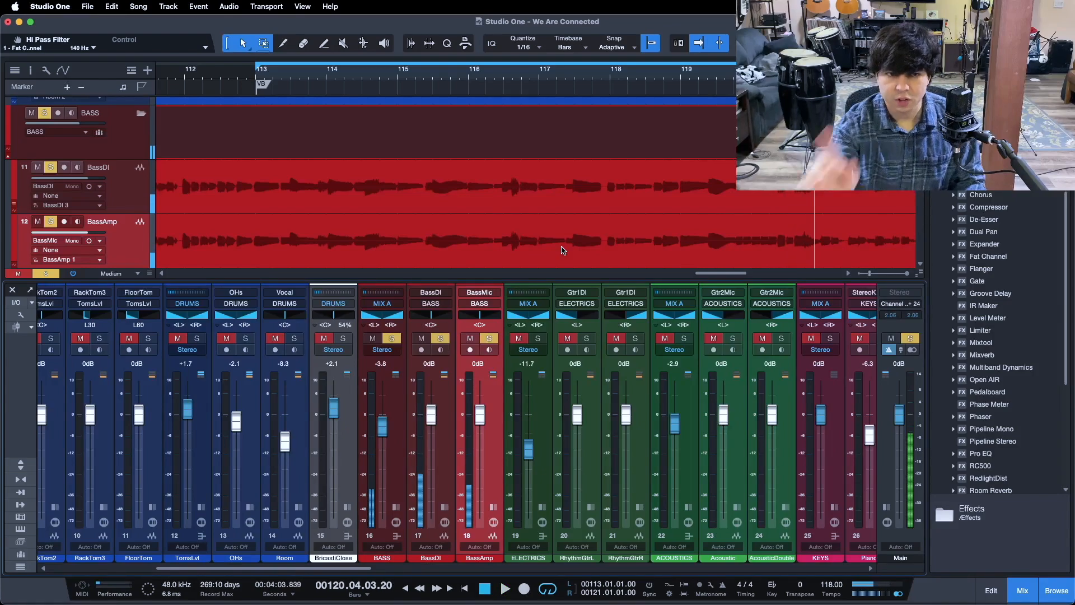
Clear the bass solos and make a complete duplicate of the BassAmp track
key(s)
right_click(128, 232)
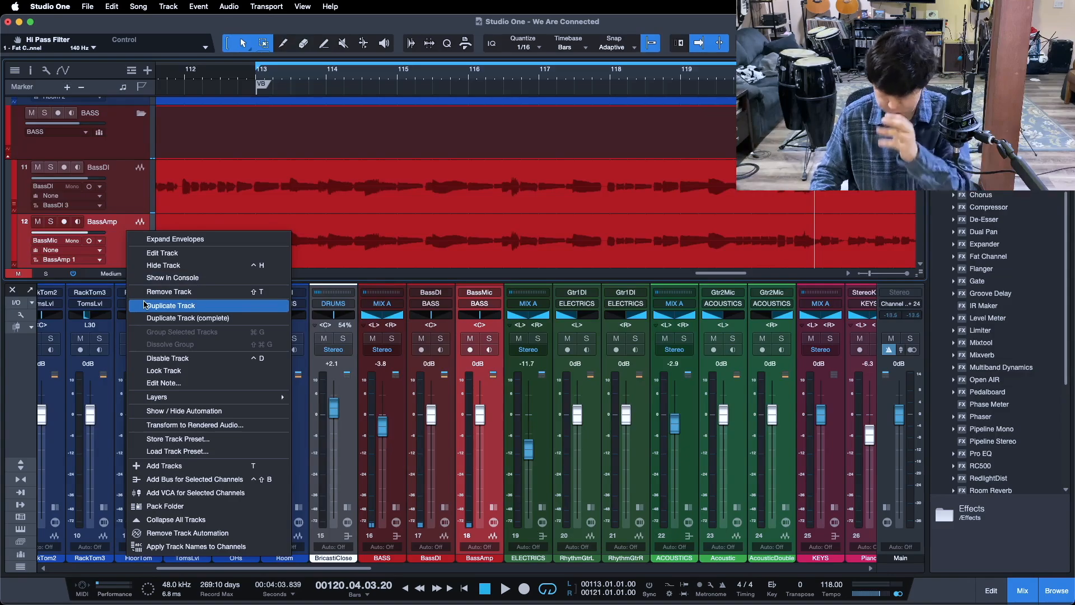
click(167, 319)
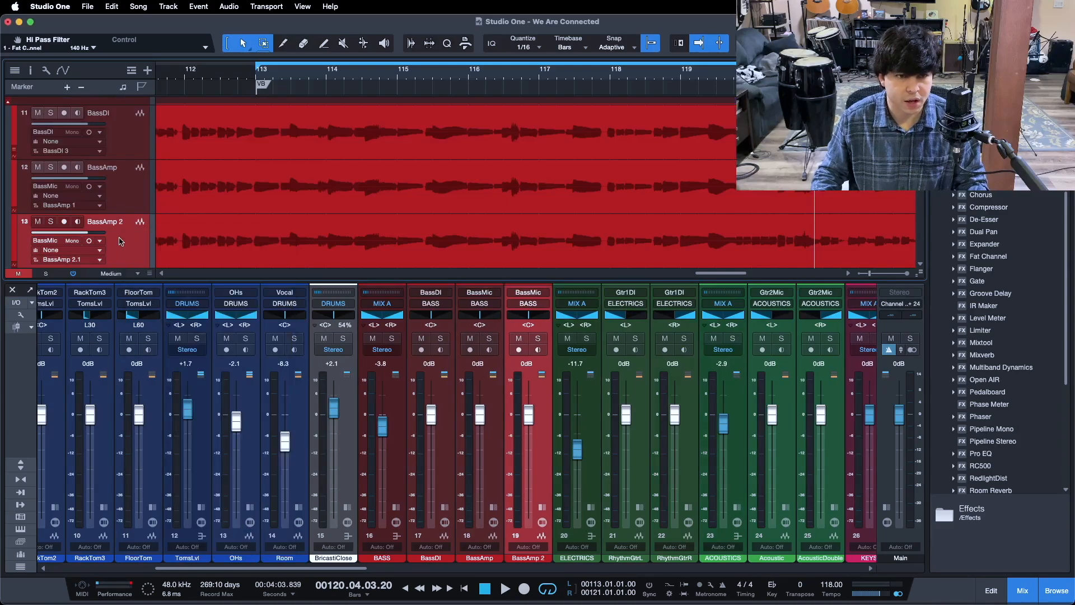
Solo the duplicated BassAmp track and play it from bar 113
click(50, 222)
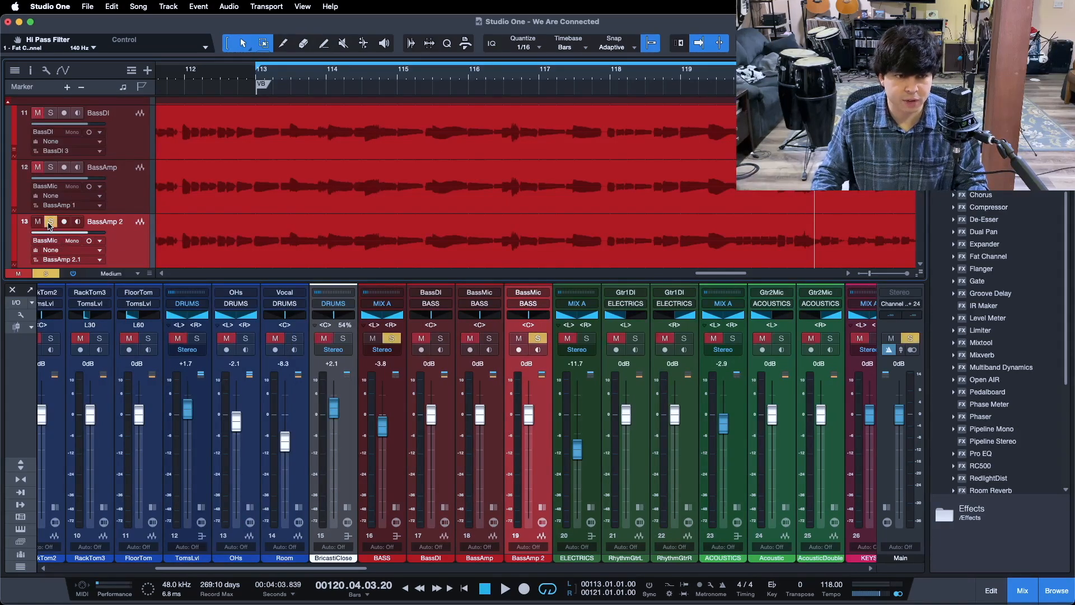
key(space)
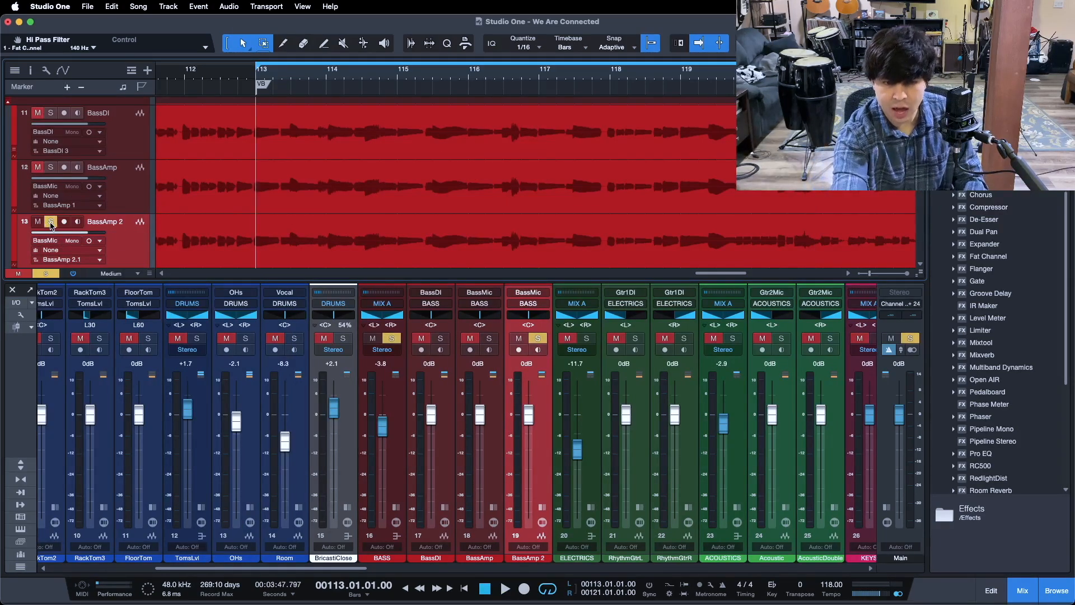
key(space)
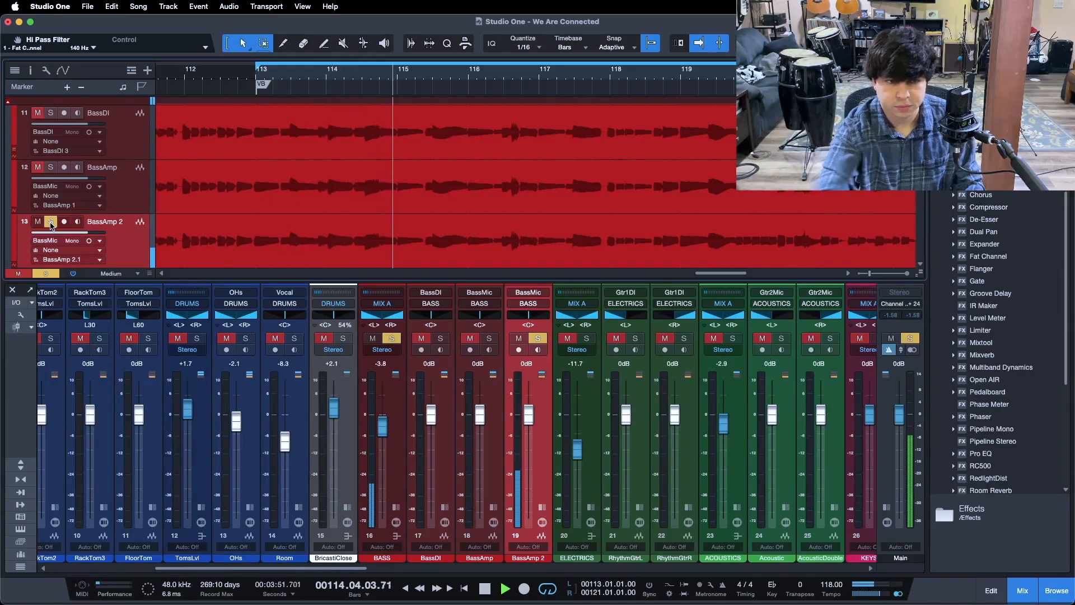
Rename the duplicated bass track as BassDist and stop playback
double_click(115, 222)
text(BassDist)
key(Return)
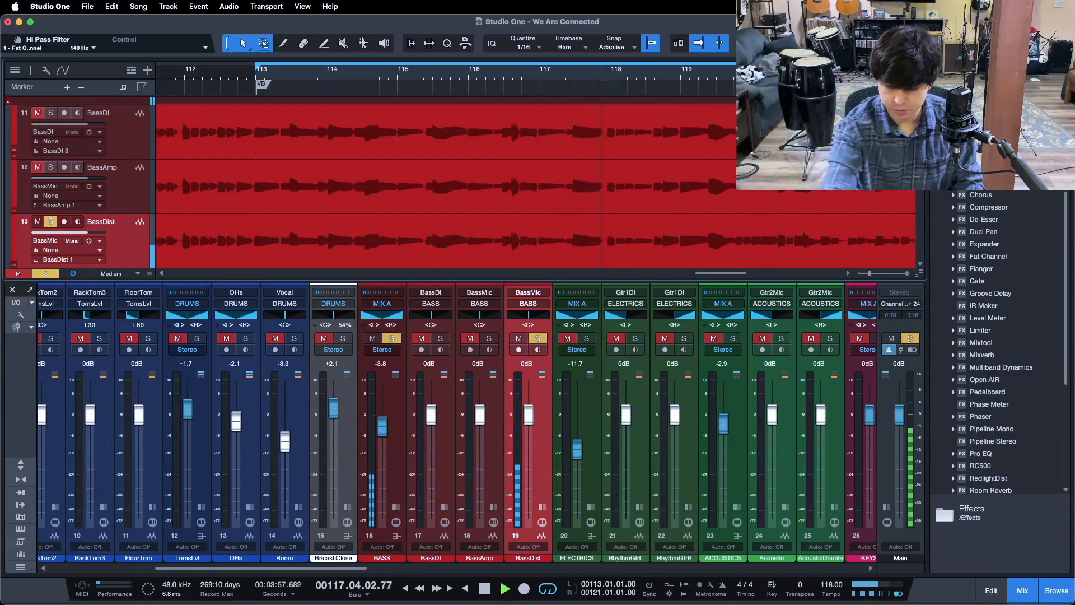
key(space)
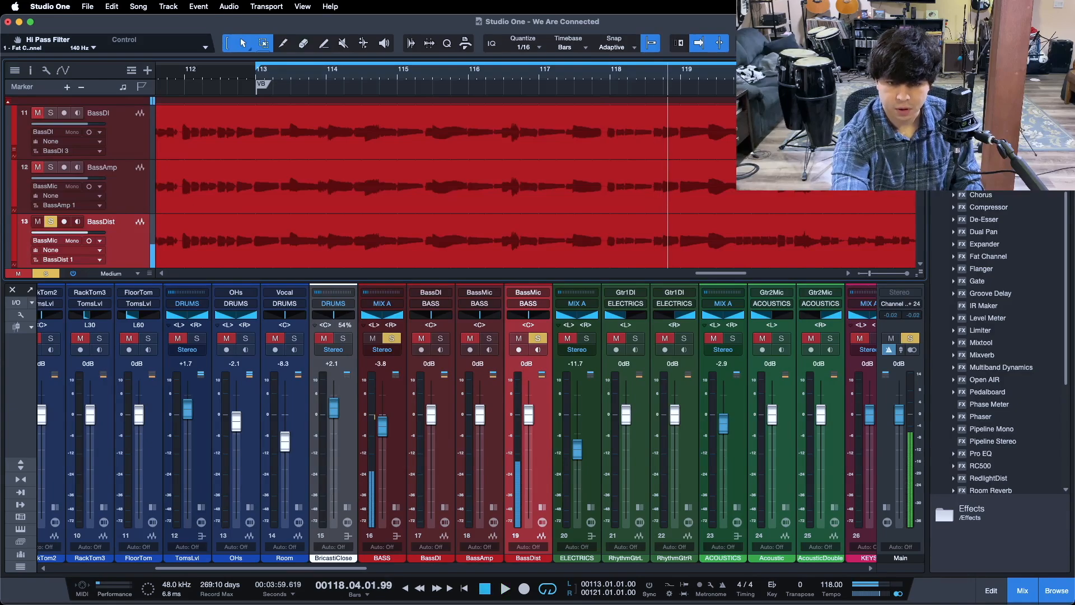
Open the Pro EQ on BassDist and raise its low-cut frequency to 480 Hz during playback from bar 113
click(542, 508)
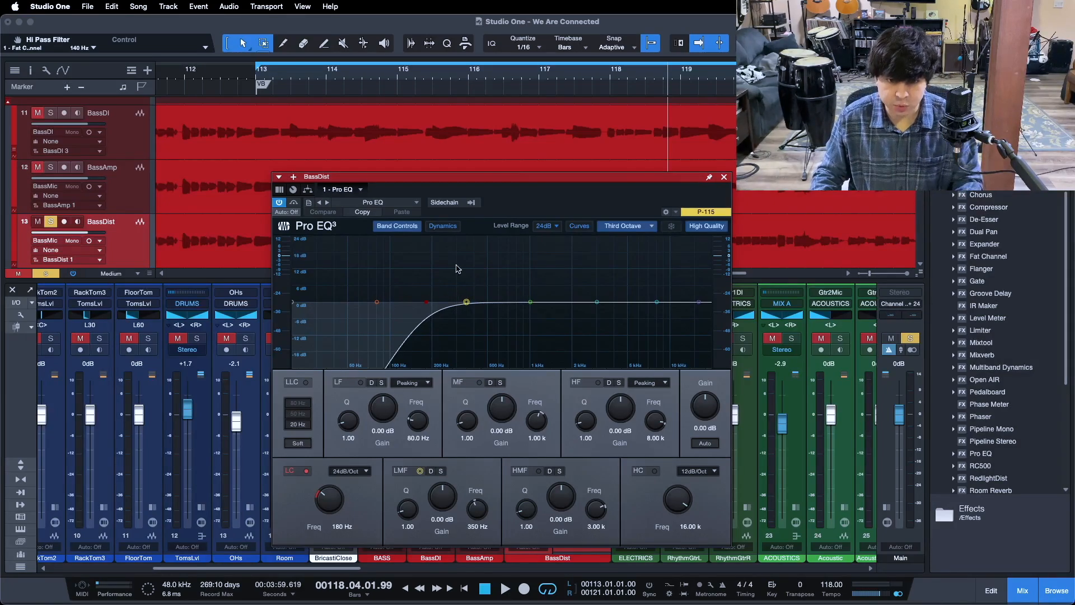
key(KP_1)
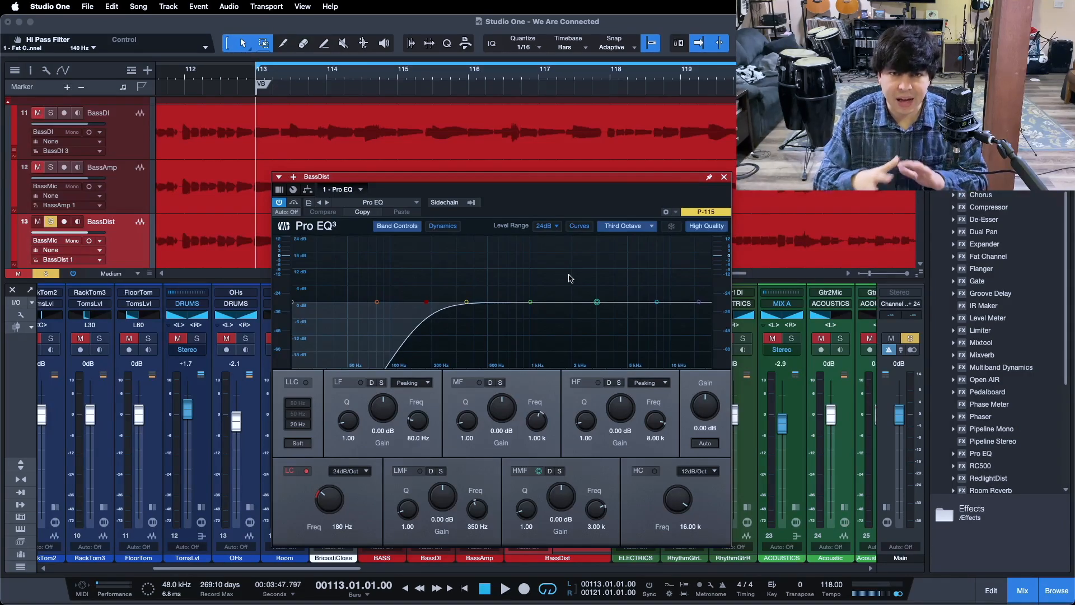
key(space)
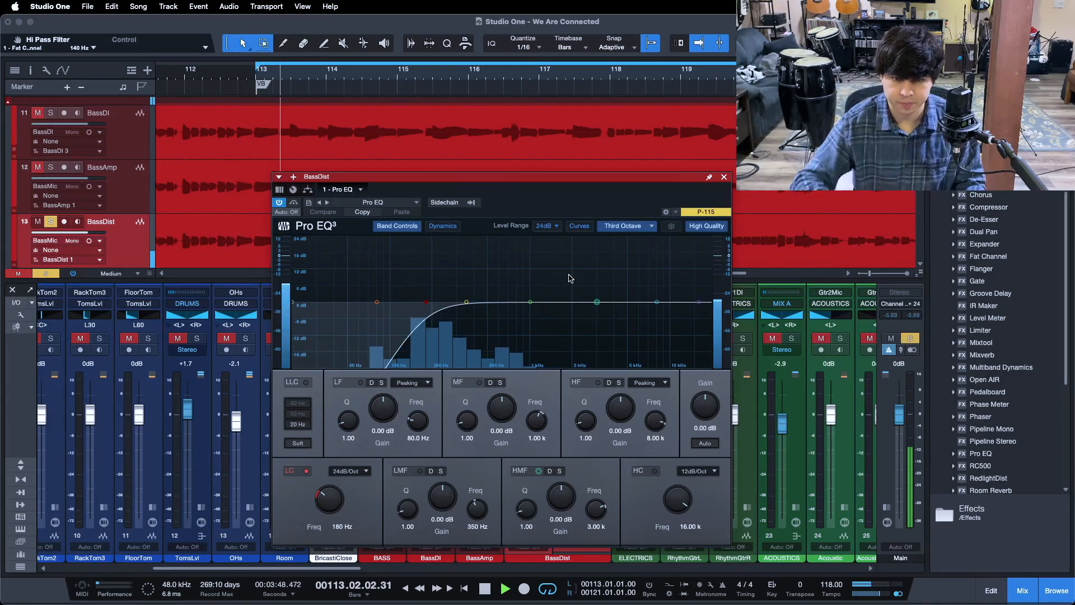
drag(331, 512, 330, 501)
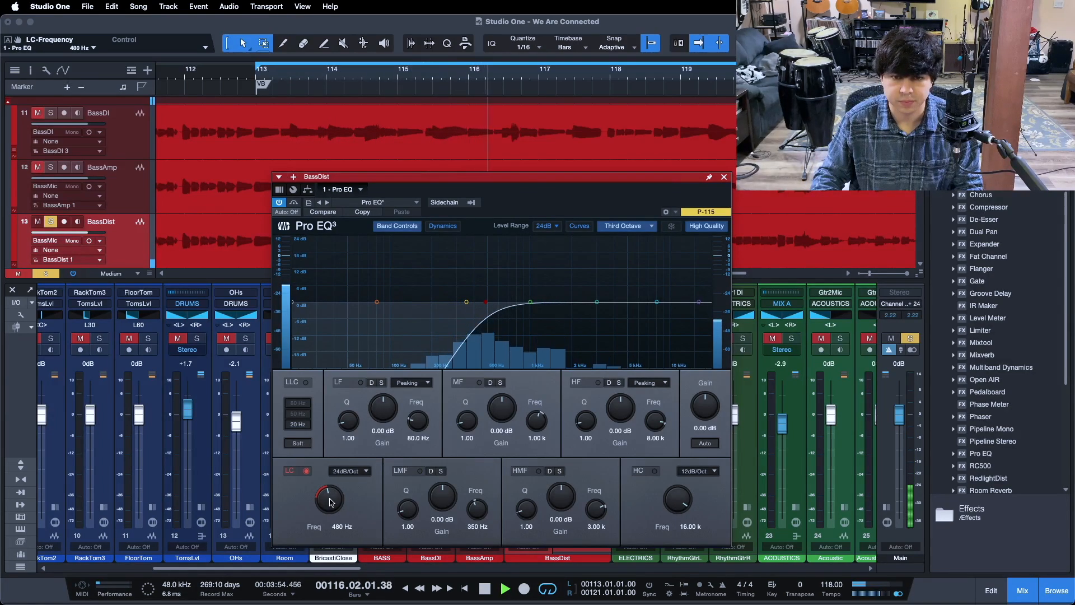
Set the low-cut frequency of the BassDist EQ to 500 Hz and audition it from bar 113
click(342, 526)
text(500)
key(Return)
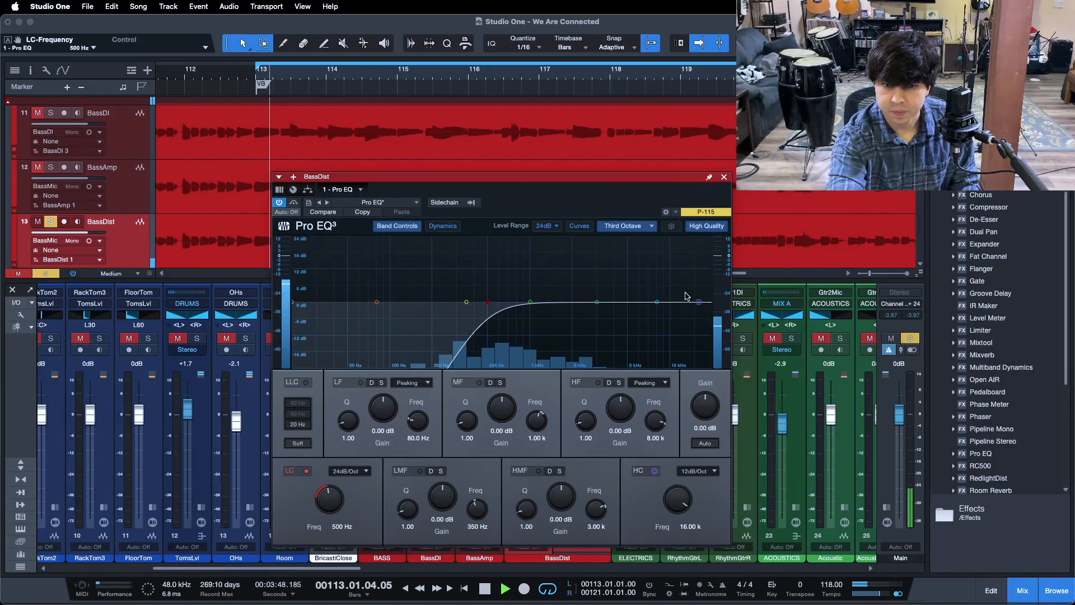
key(space)
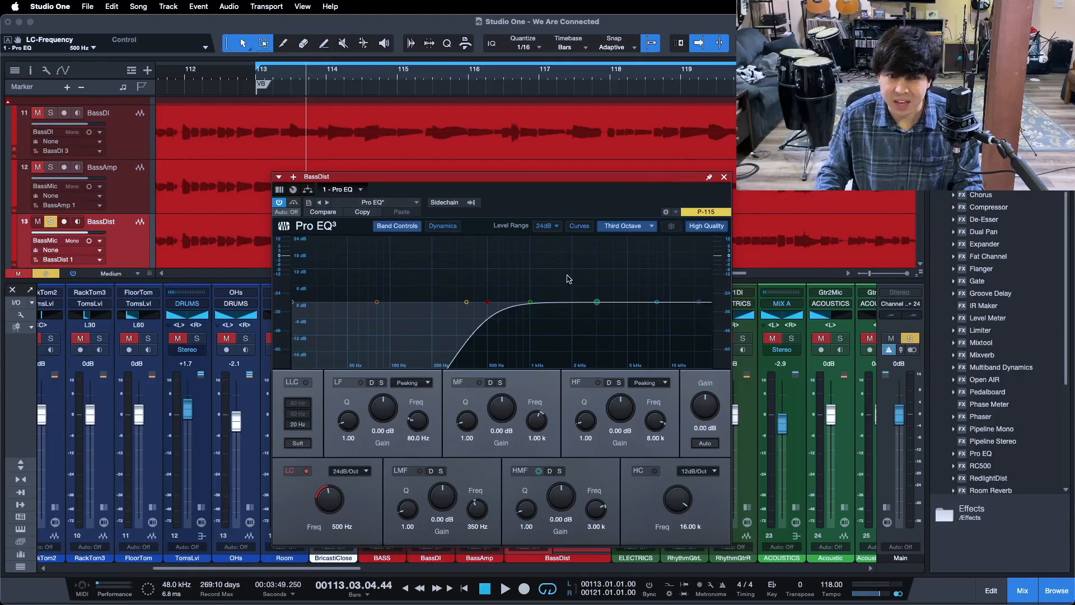
key(space)
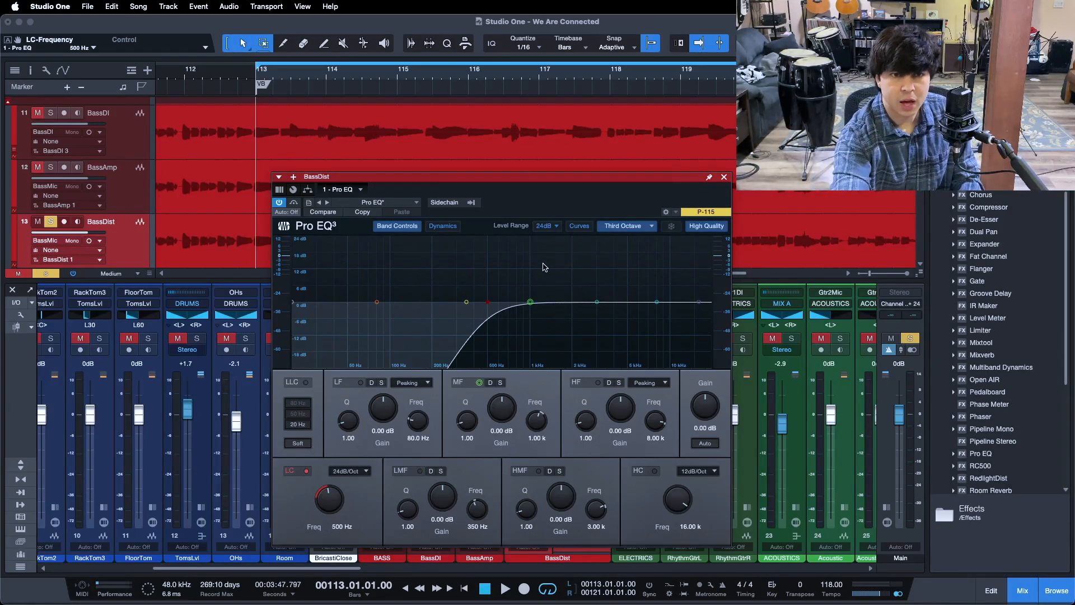
key(space)
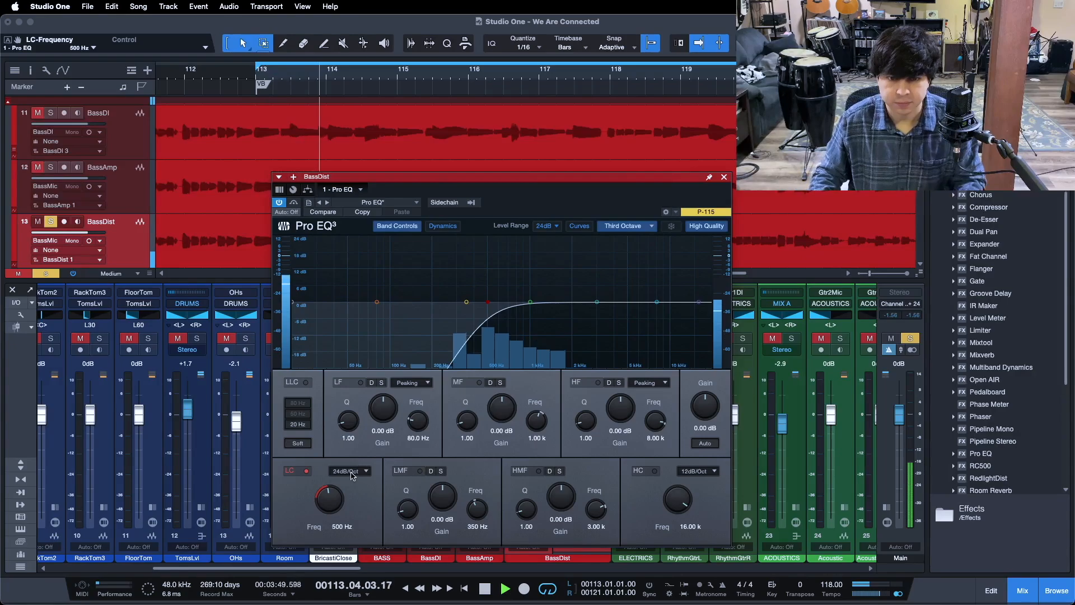
Sweep the low-cut frequency of the BassDist EQ during playback and settle it at 700 Hz
drag(329, 503, 329, 500)
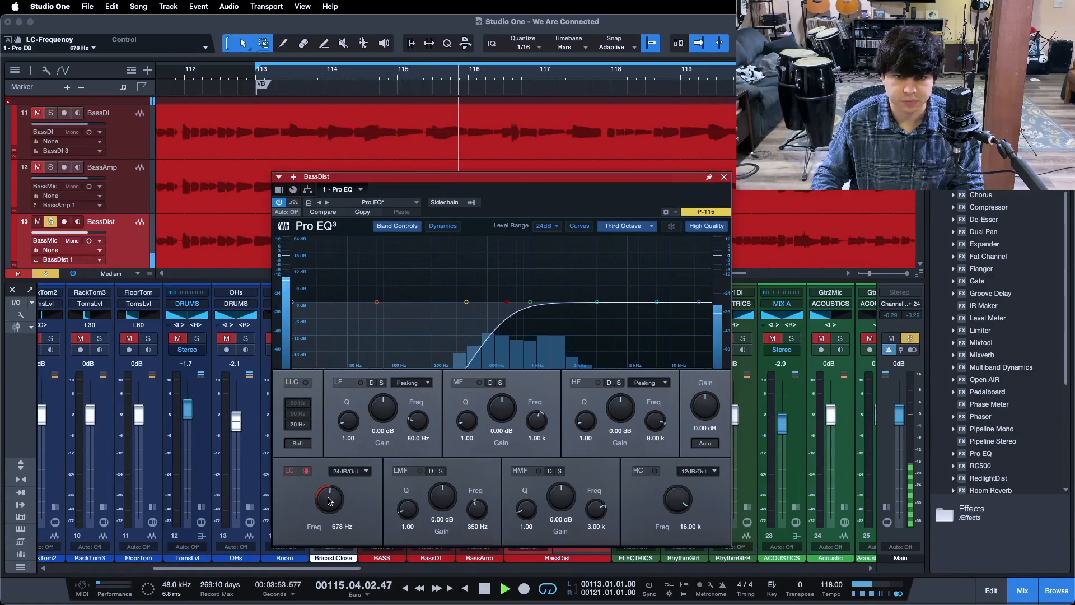
scroll(330, 501, down, 1)
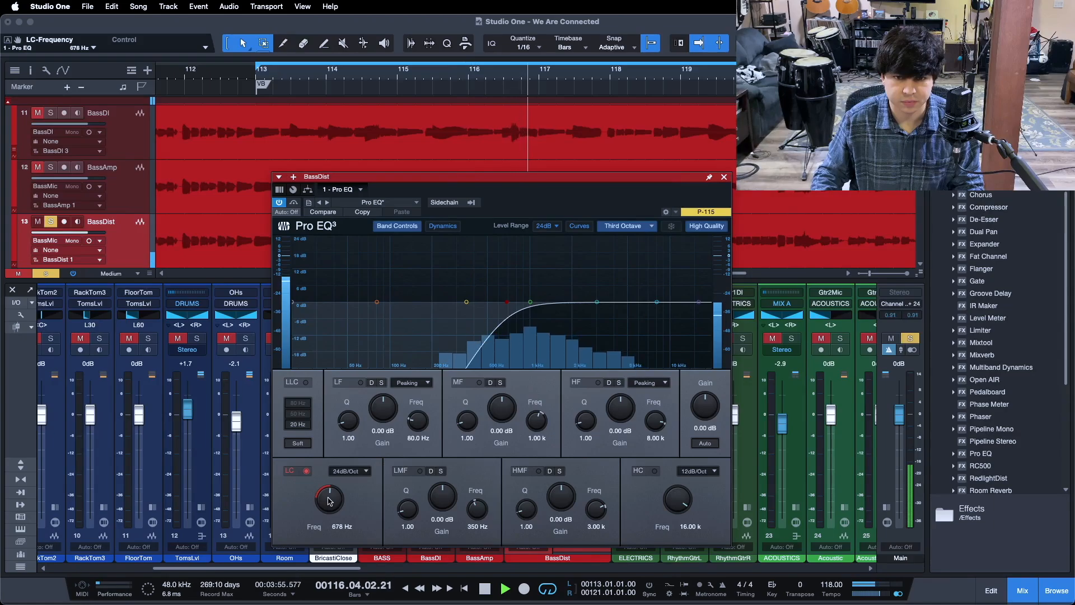
scroll(329, 501, down, 3)
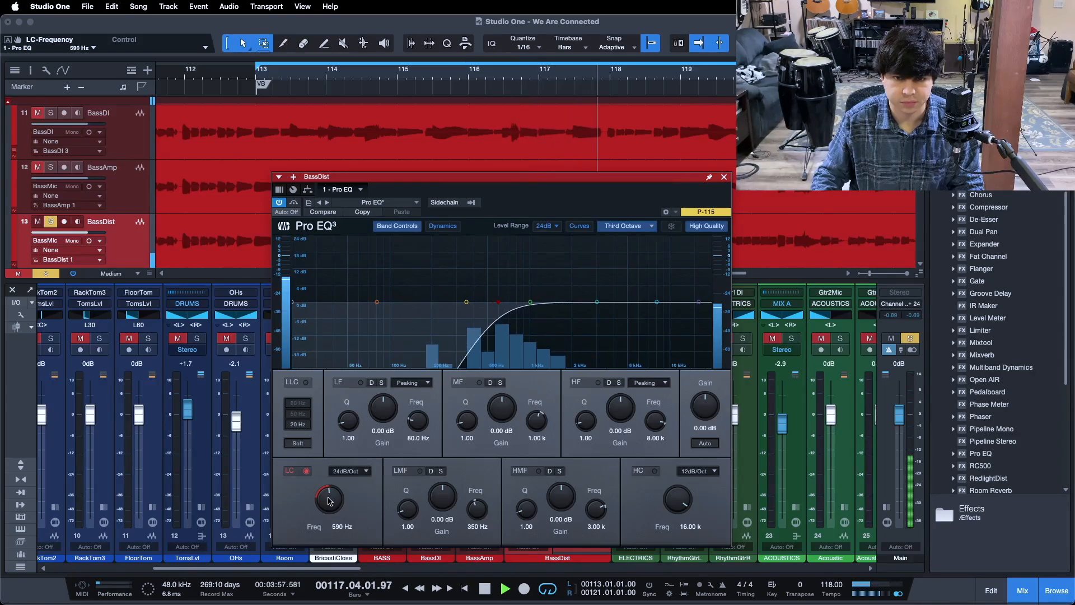
click(340, 524)
text(700)
key(Return)
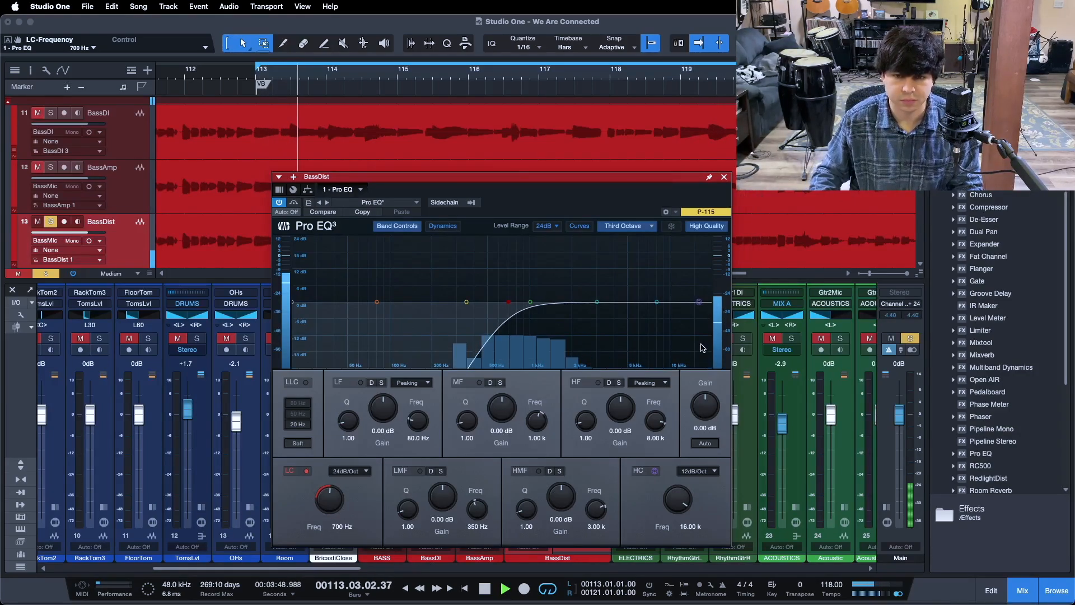
Try a high cut at about 10 kHz on the BassDist EQ, switch it back off and stop playback
drag(698, 302, 670, 387)
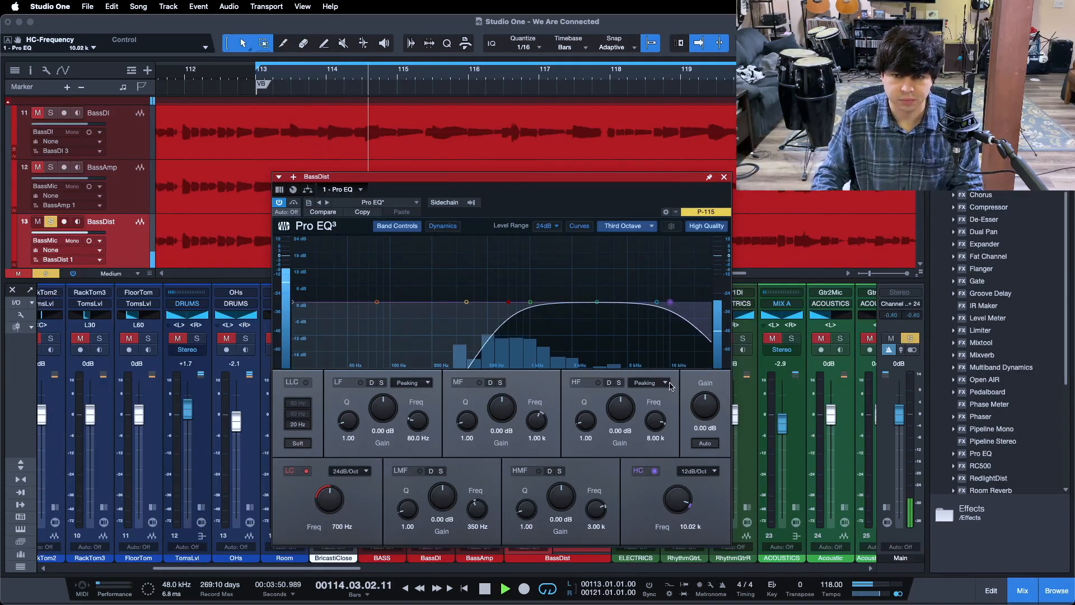
double_click(671, 302)
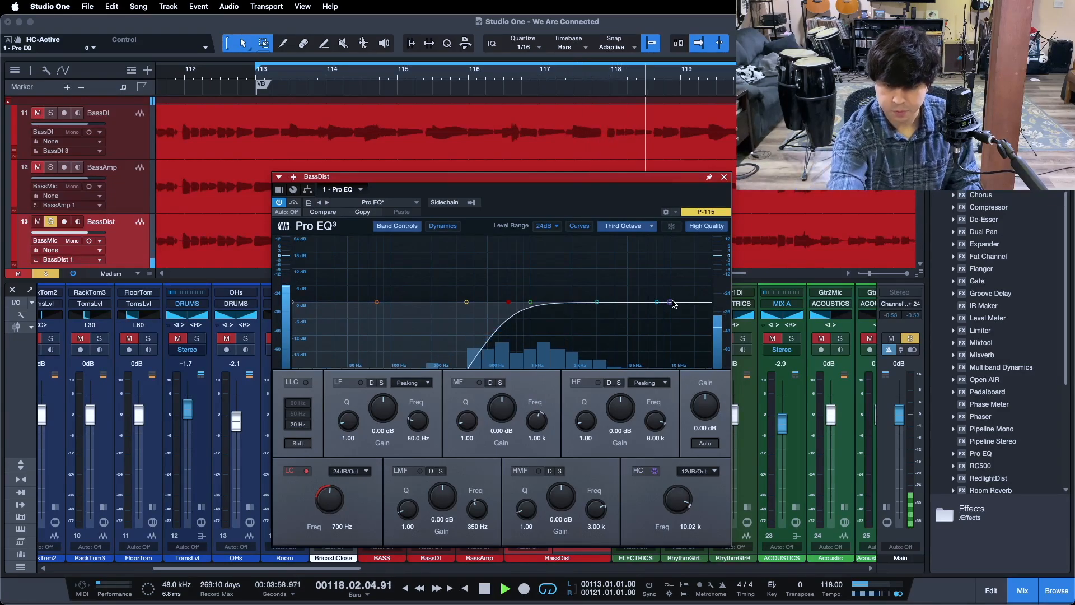
key(space)
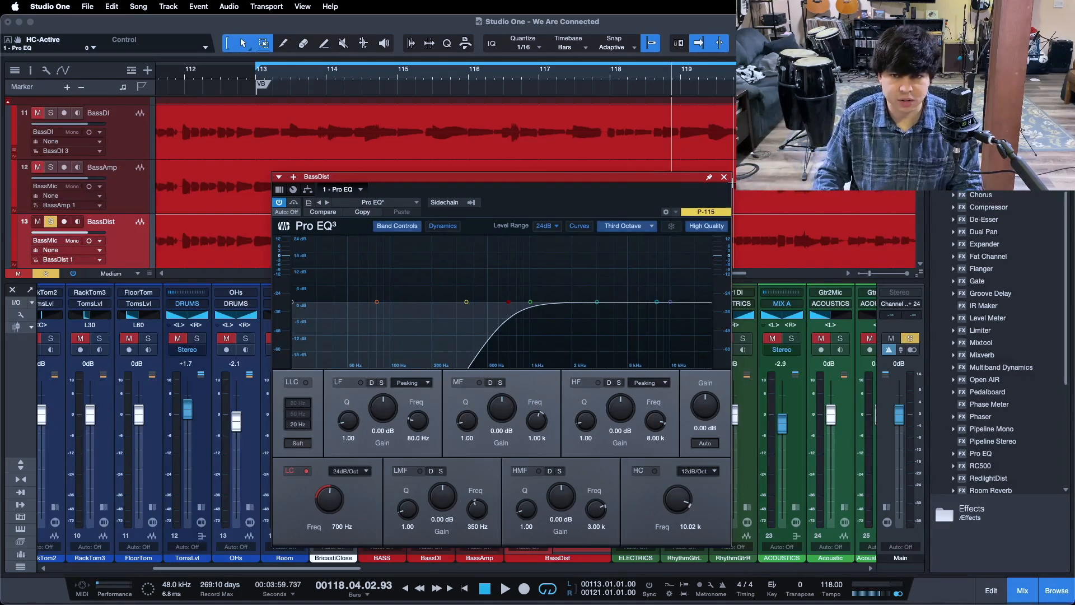
Close the Pro EQ window and insert the RedlightDist effect after Pro EQ on the BassDist channel
click(724, 178)
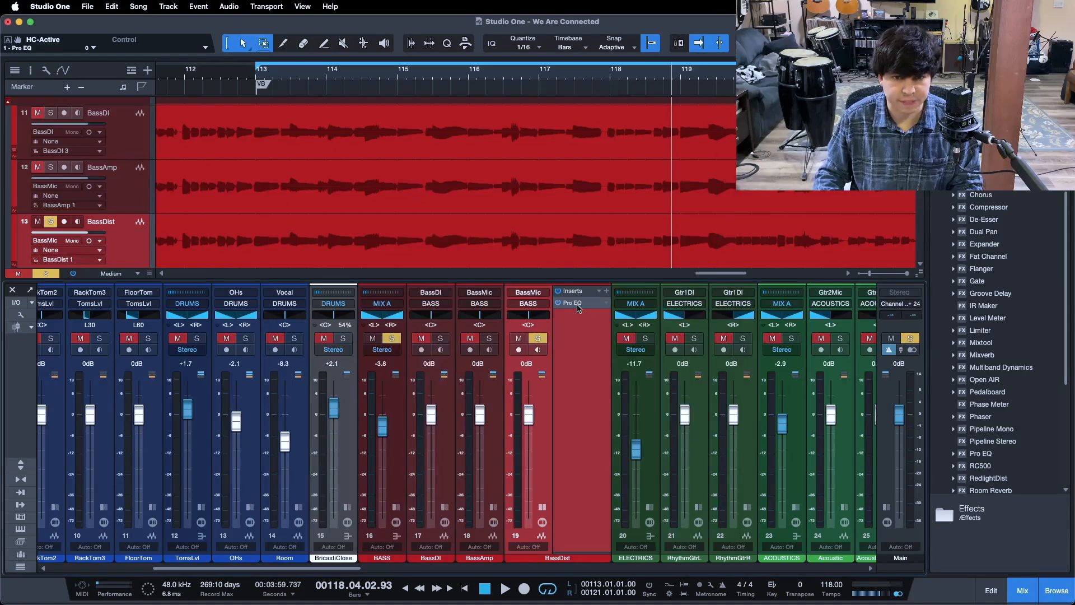
click(577, 302)
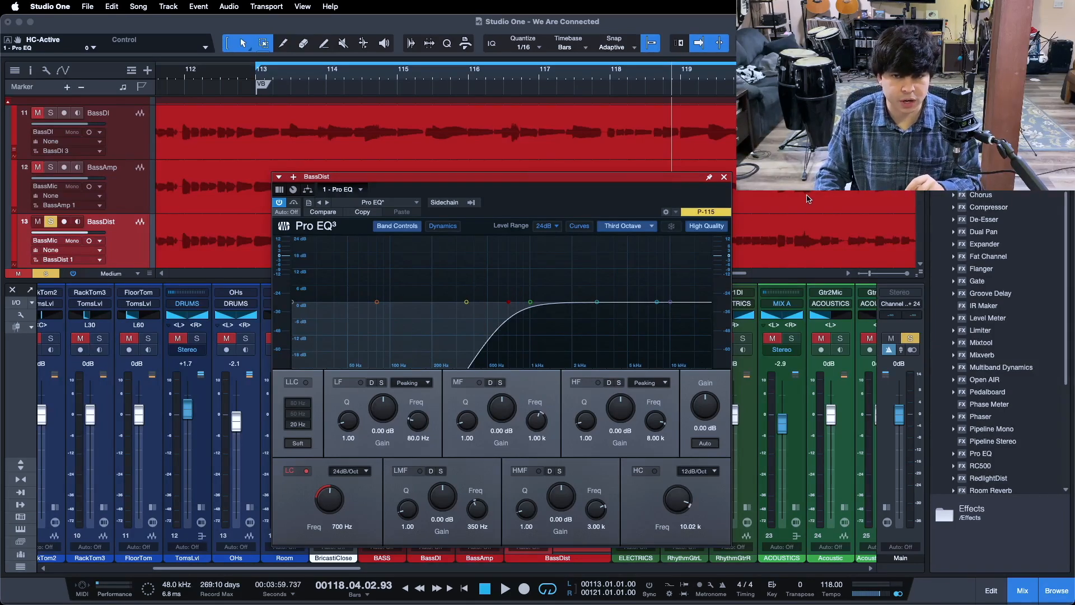
click(724, 177)
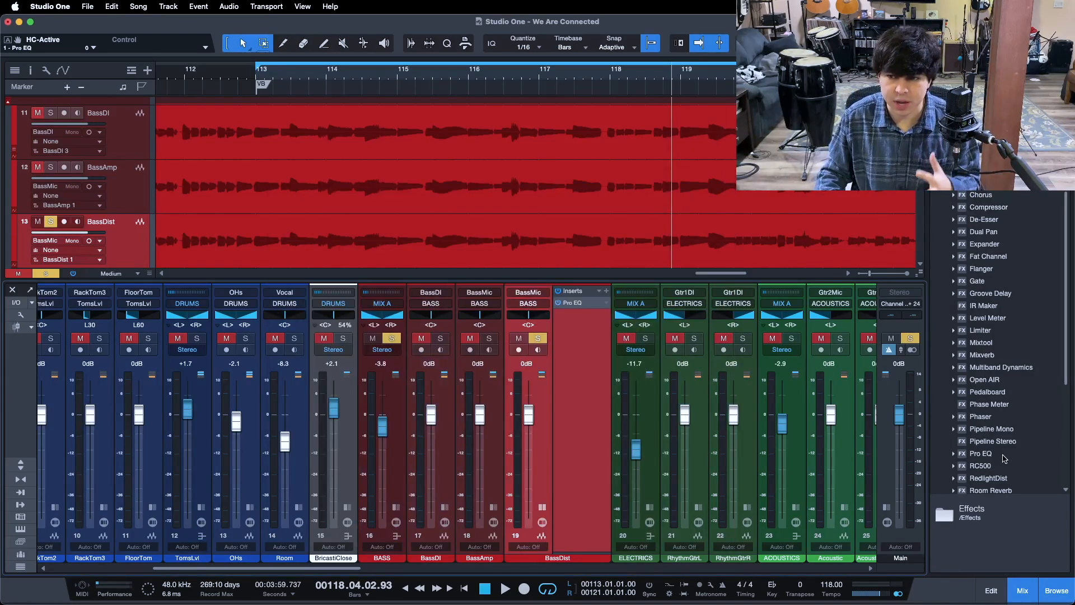
scroll(1002, 447, down, 5)
scroll(1002, 447, down, 2)
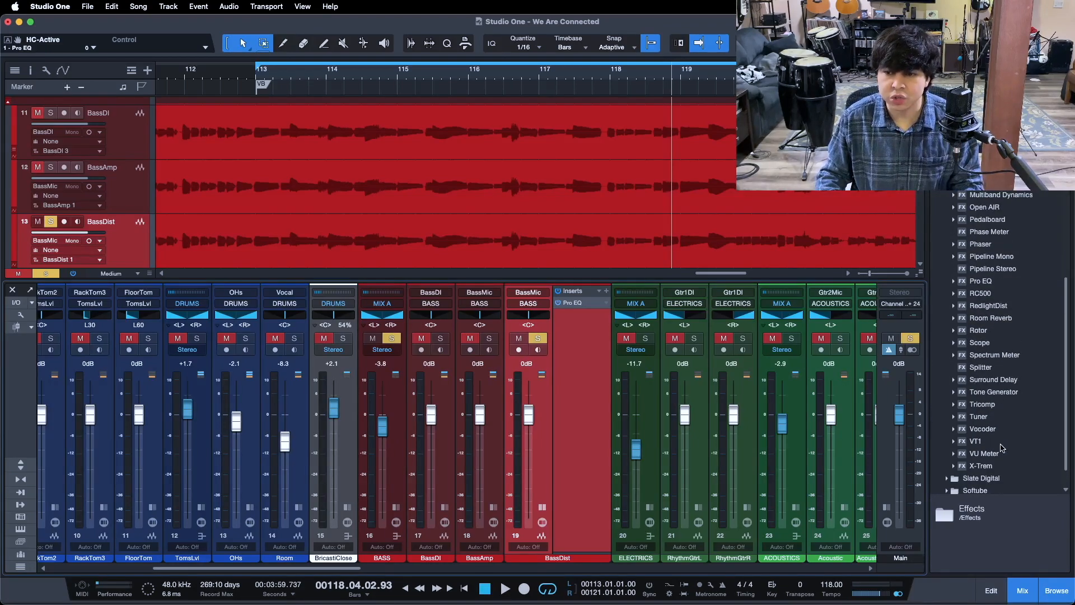
drag(995, 321, 573, 349)
drag(442, 208, 555, 219)
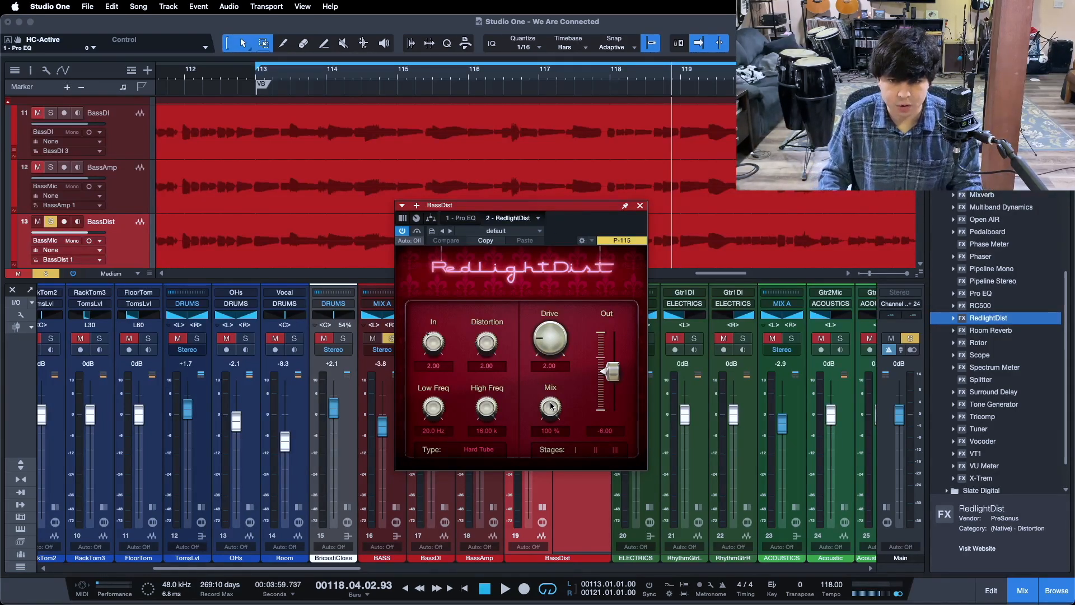
drag(552, 231, 577, 243)
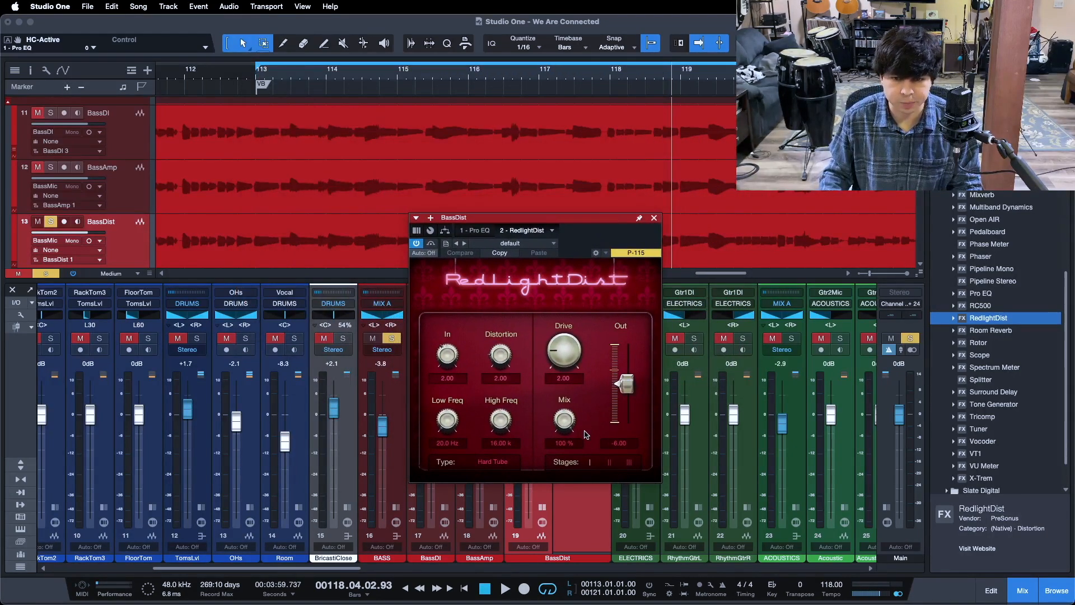
Set RedlightDist to two stages with the Hard Tube type and lower its output to about -12 dB
click(606, 466)
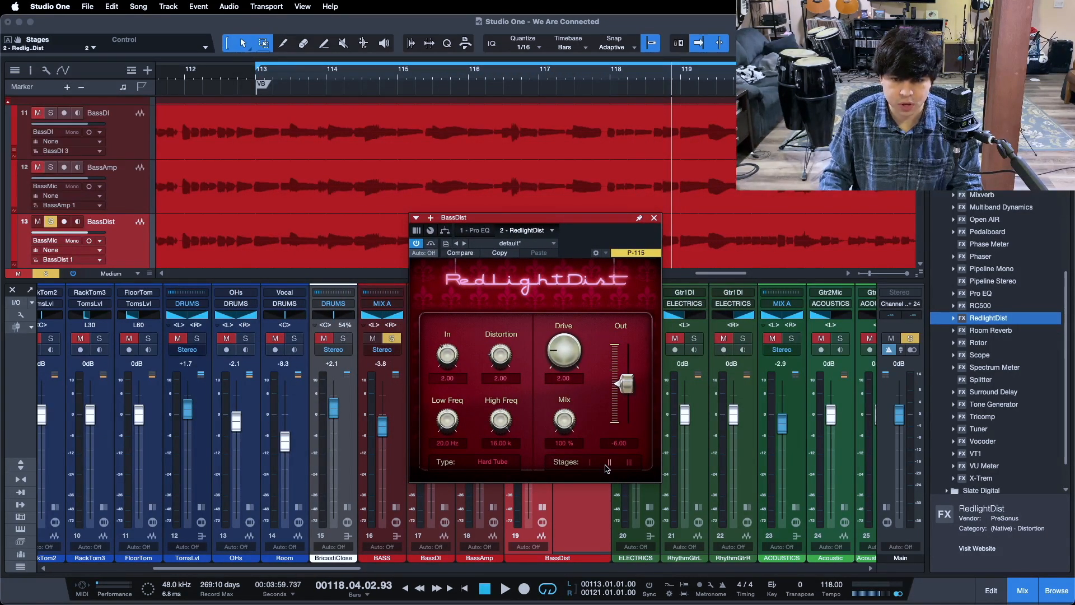
click(486, 463)
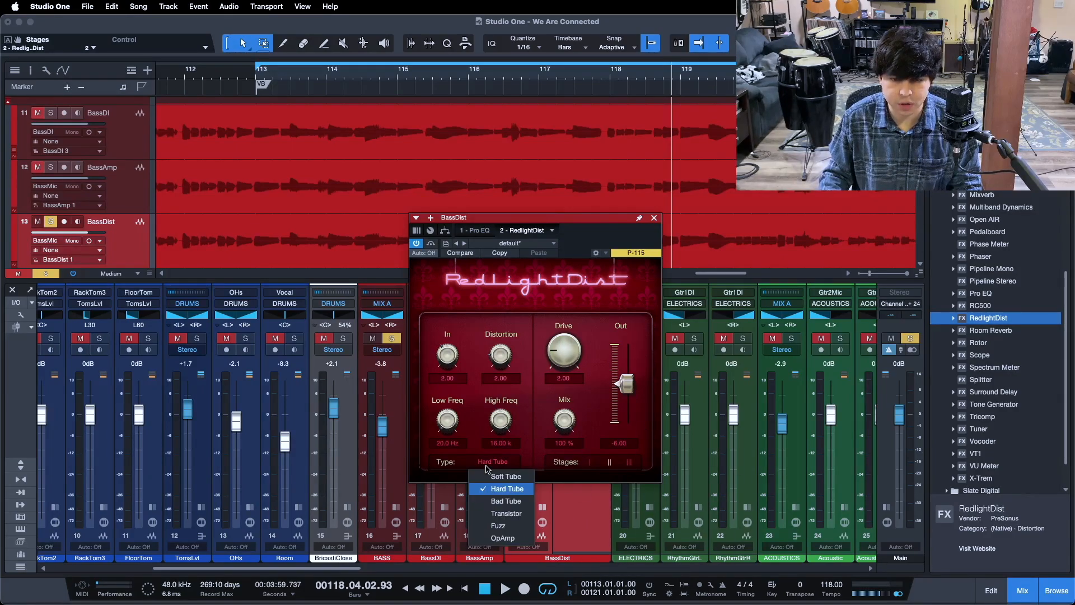
click(489, 489)
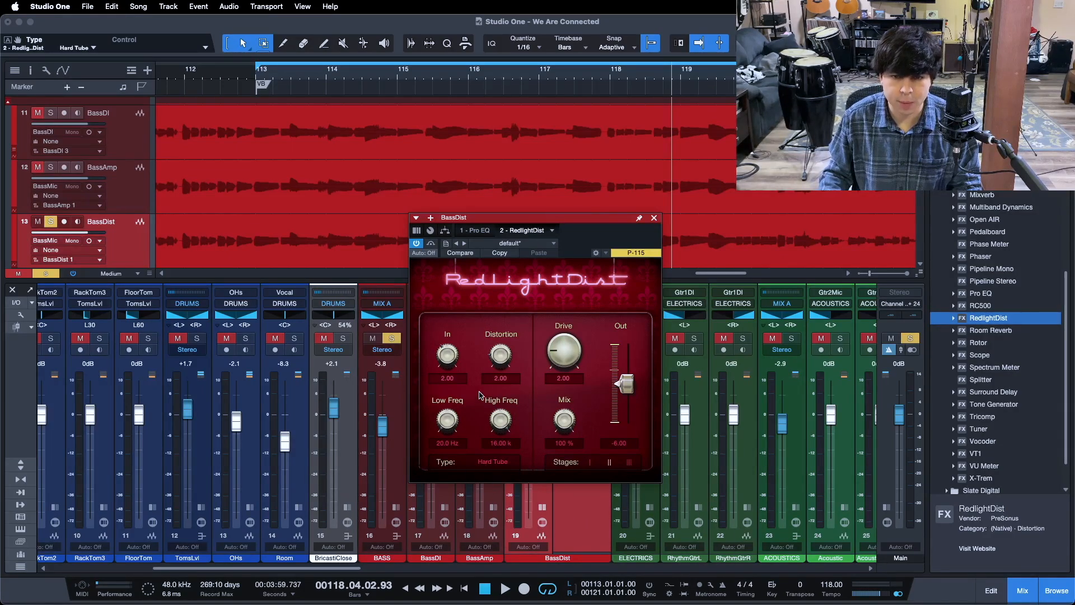
drag(619, 389, 623, 386)
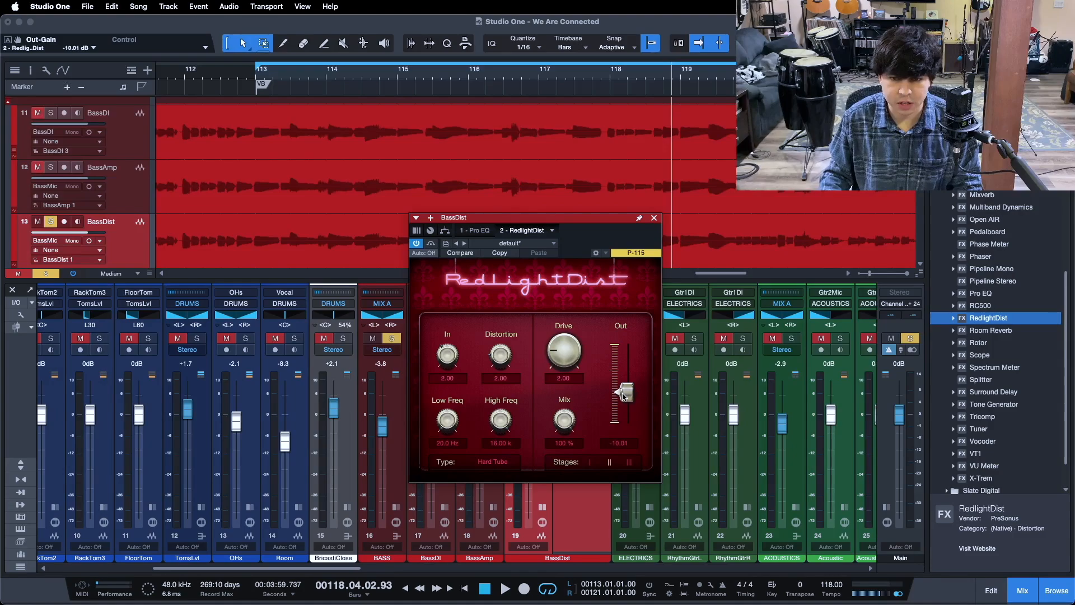
Play from bar 113 while raising the RedlightDist drive to about 8.6 and lowering its output to about -14.4 dB
key(KP_0)
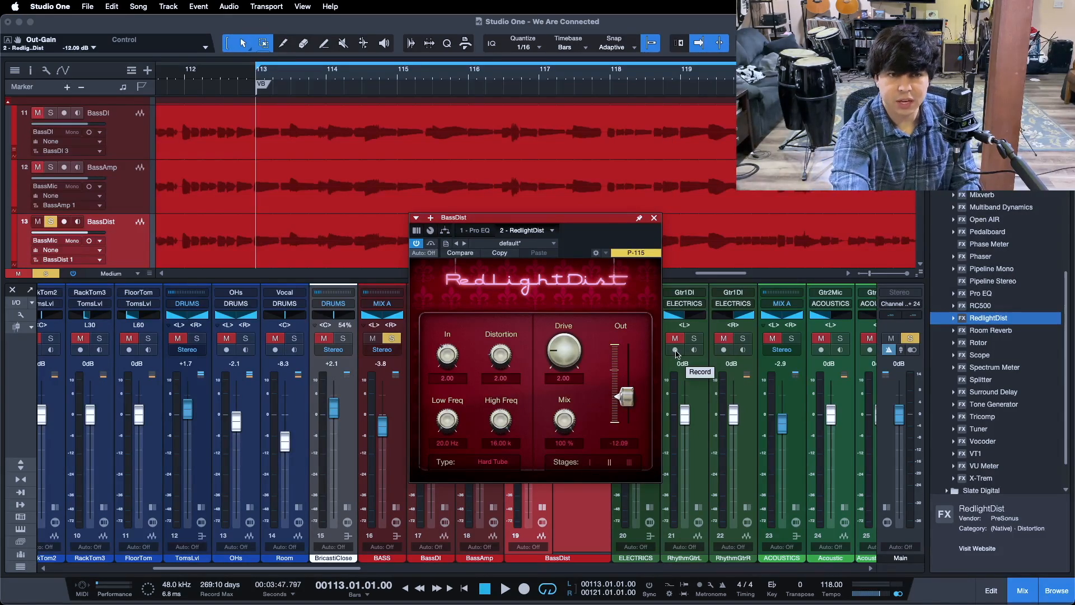
key(space)
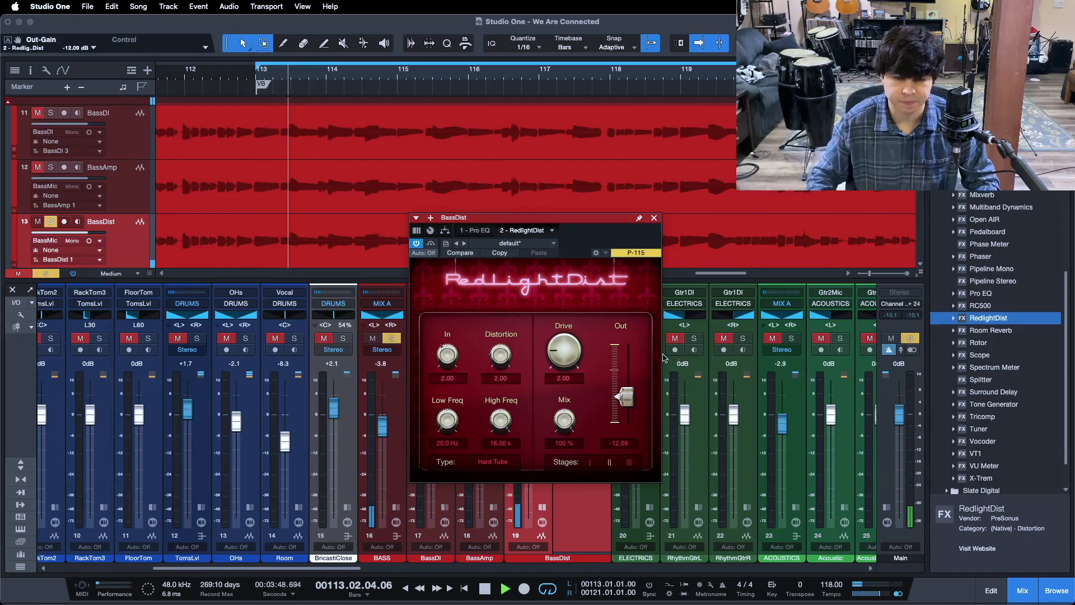
drag(562, 346, 562, 325)
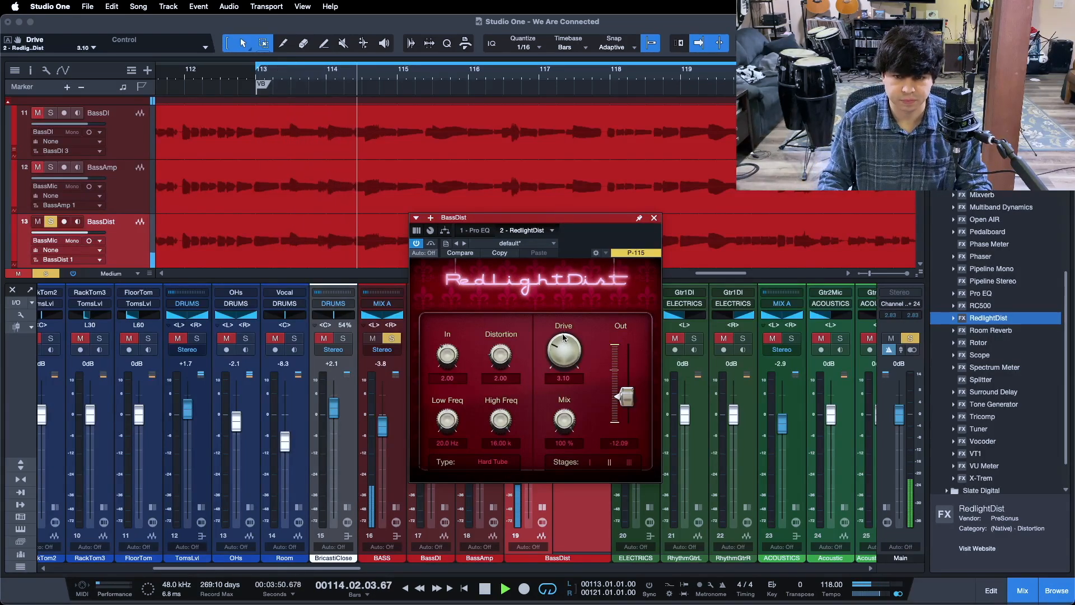
drag(627, 405, 627, 410)
drag(566, 358, 564, 332)
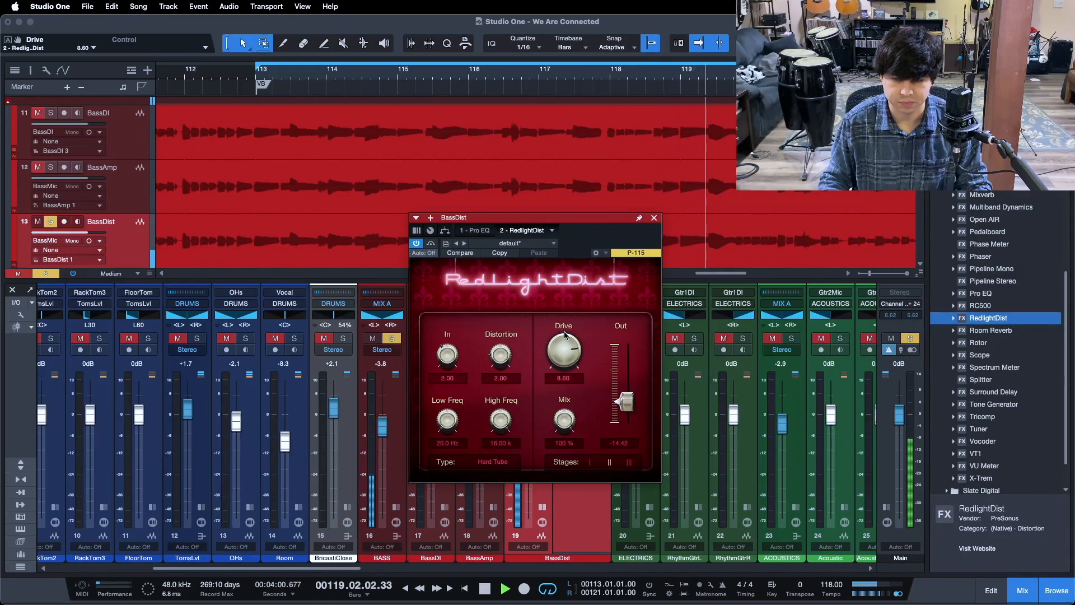
Replay from bar 113 with drive at about 9.2 and output at about -16.2 dB, comparing against the bypassed distortion
key(KP_1)
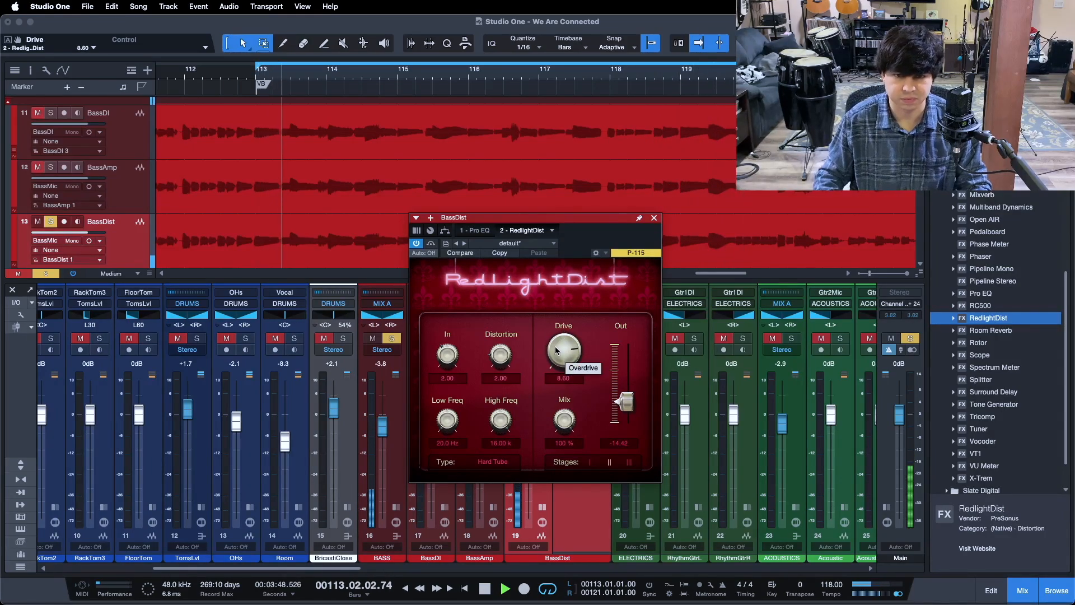
drag(552, 357, 562, 347)
drag(626, 402, 626, 406)
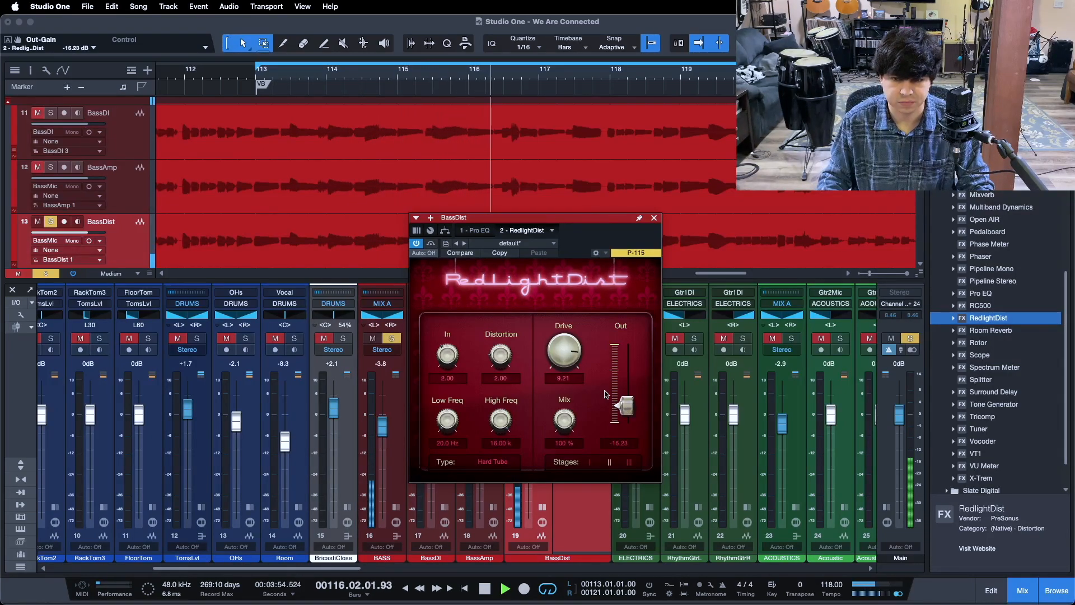
click(431, 243)
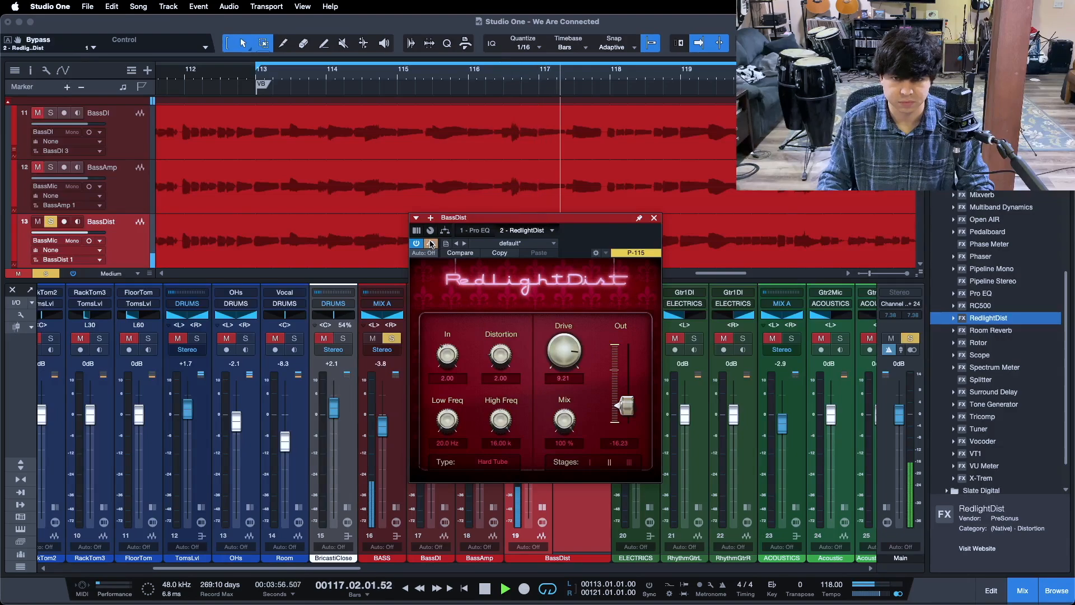
click(431, 244)
Lower the RedlightDist output to -24 dB and sweep the drive during playback, leaving it at 11
drag(626, 406, 626, 425)
drag(554, 356, 554, 353)
key(space)
key(space)
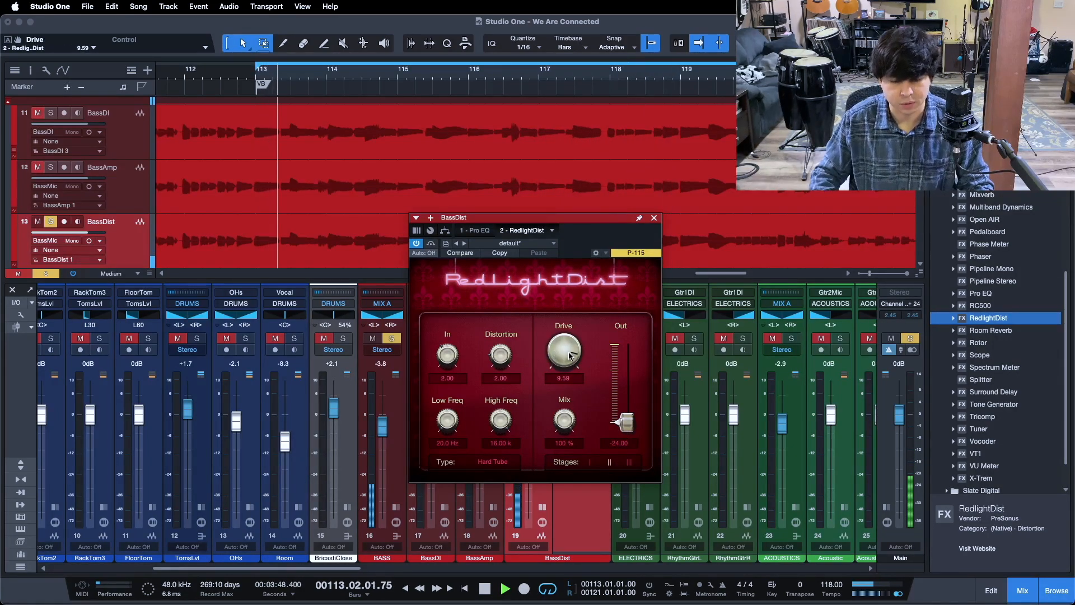
drag(569, 352, 564, 331)
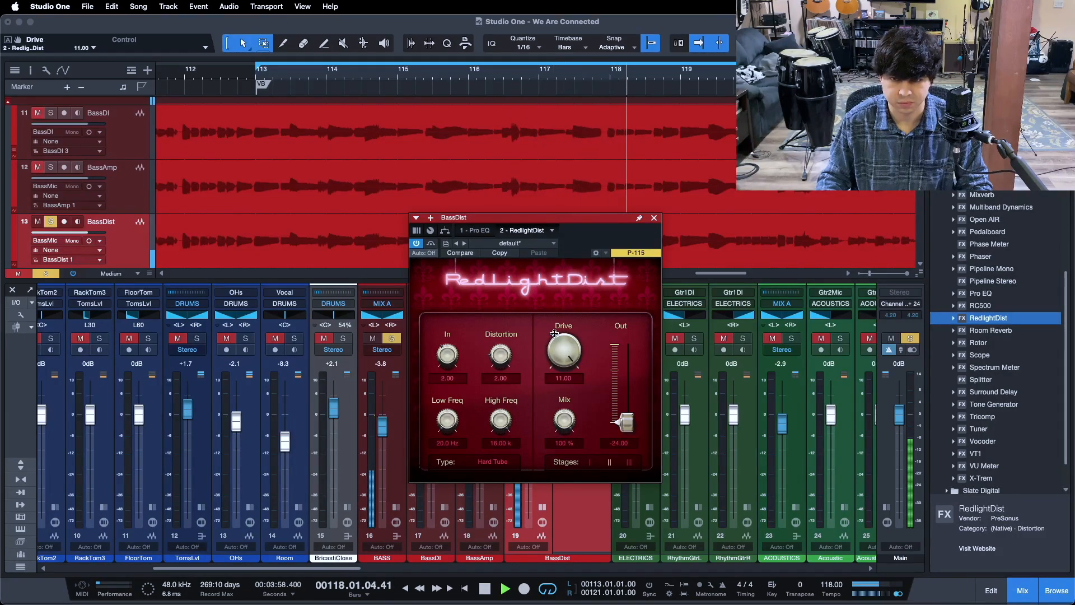
drag(554, 333, 555, 403)
key(KP_1)
drag(559, 366, 559, 308)
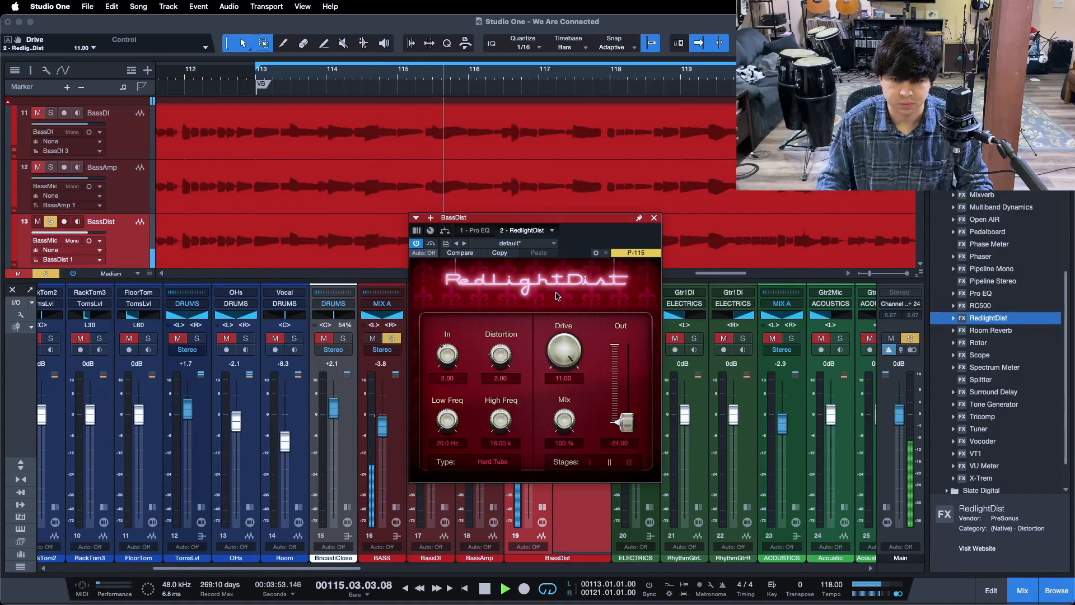
Add a high cut at about 4.9 kHz to the BassDist Pro EQ, comparing playback with it off and on
click(476, 230)
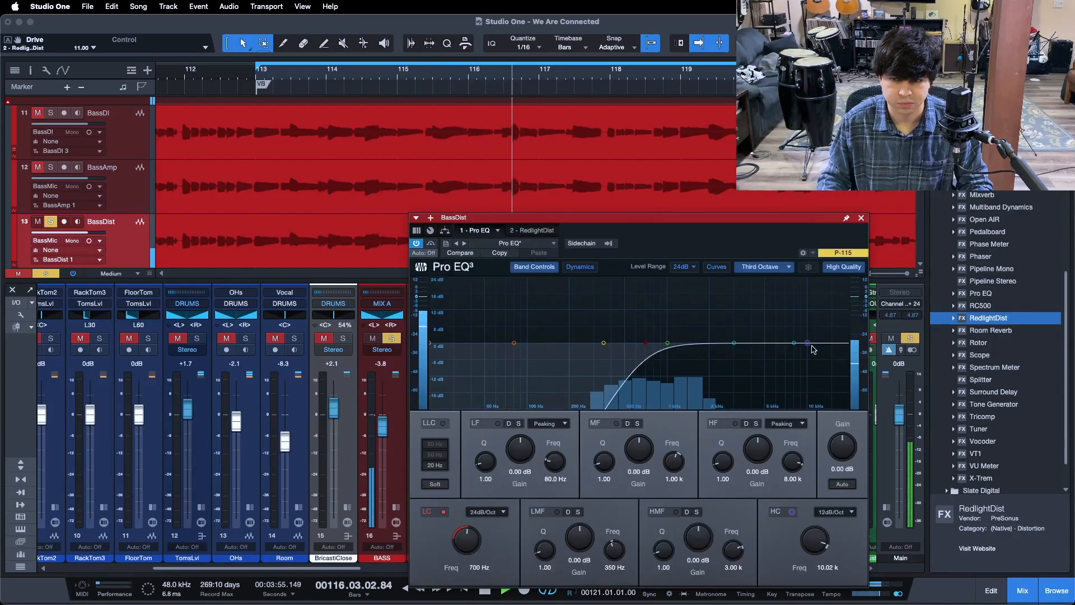
drag(806, 346, 765, 398)
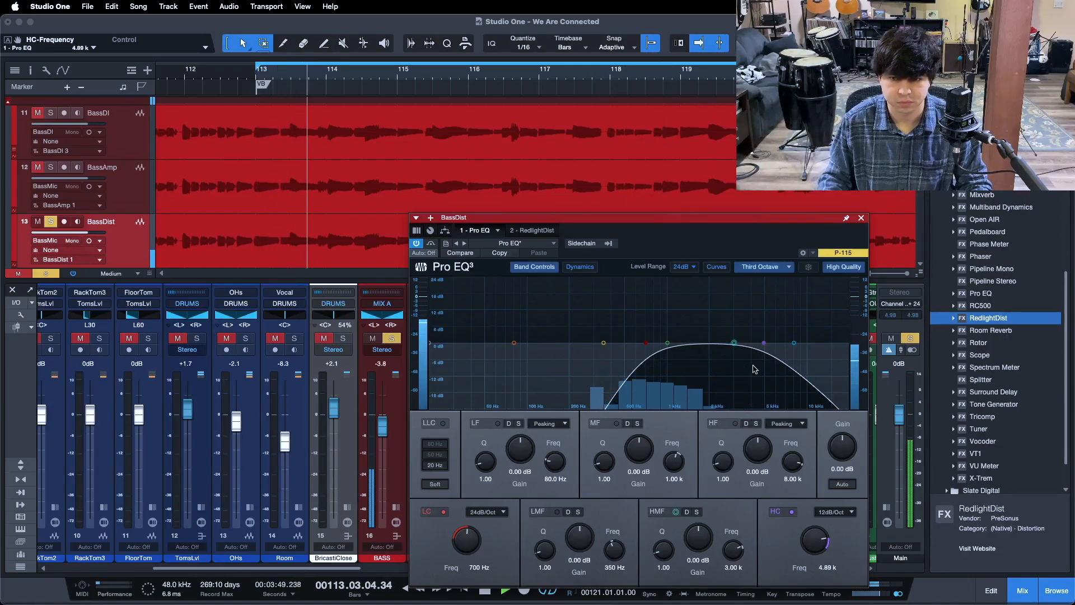
double_click(764, 348)
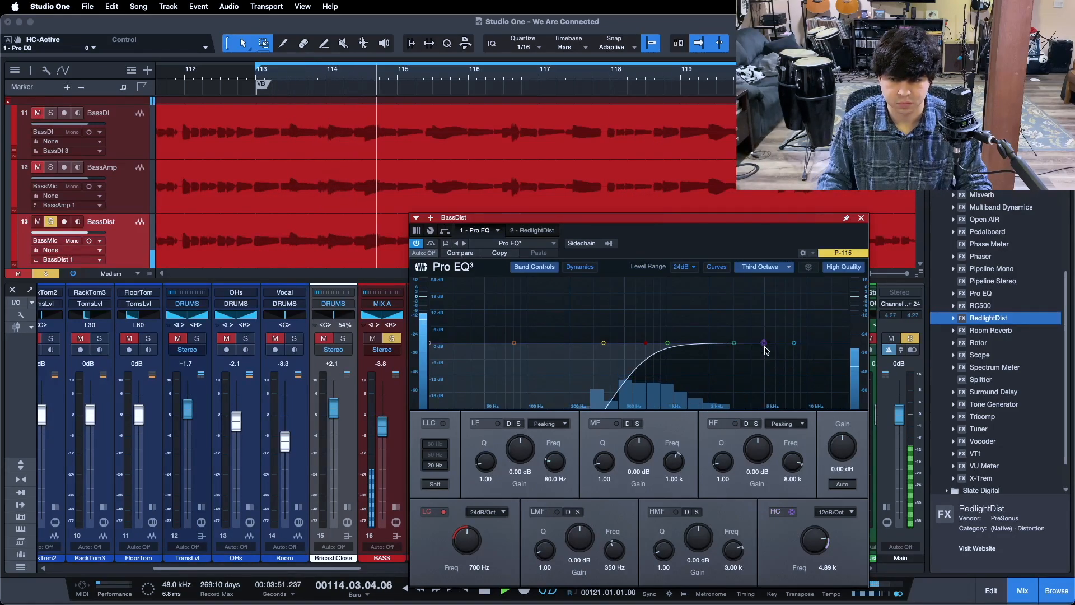
double_click(765, 348)
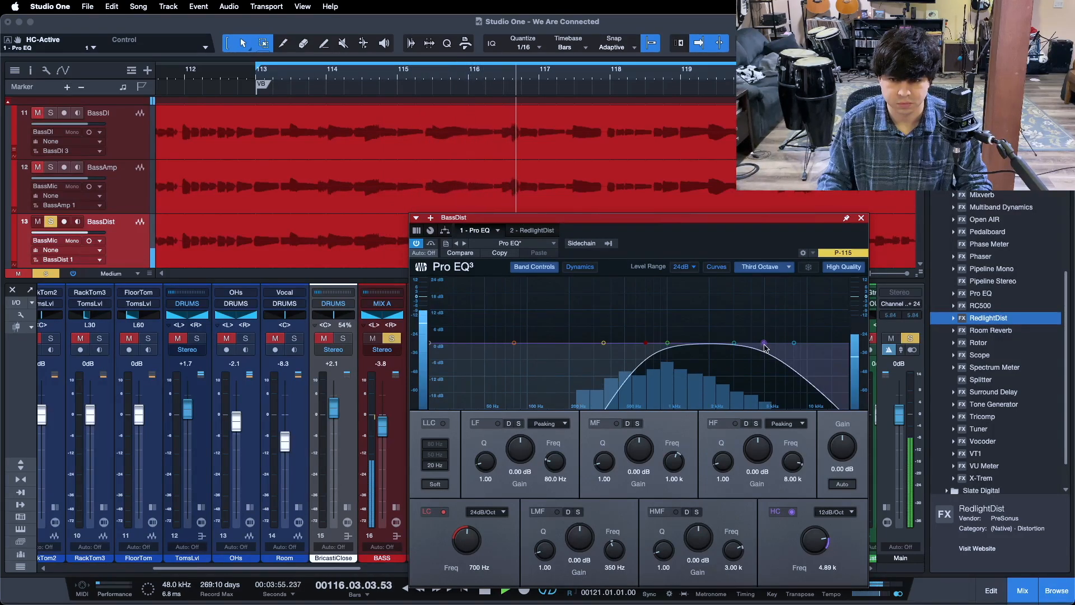
Compare BassDist with the Pro EQ high cut off and on, leave it on, and stop playback
double_click(765, 349)
double_click(765, 348)
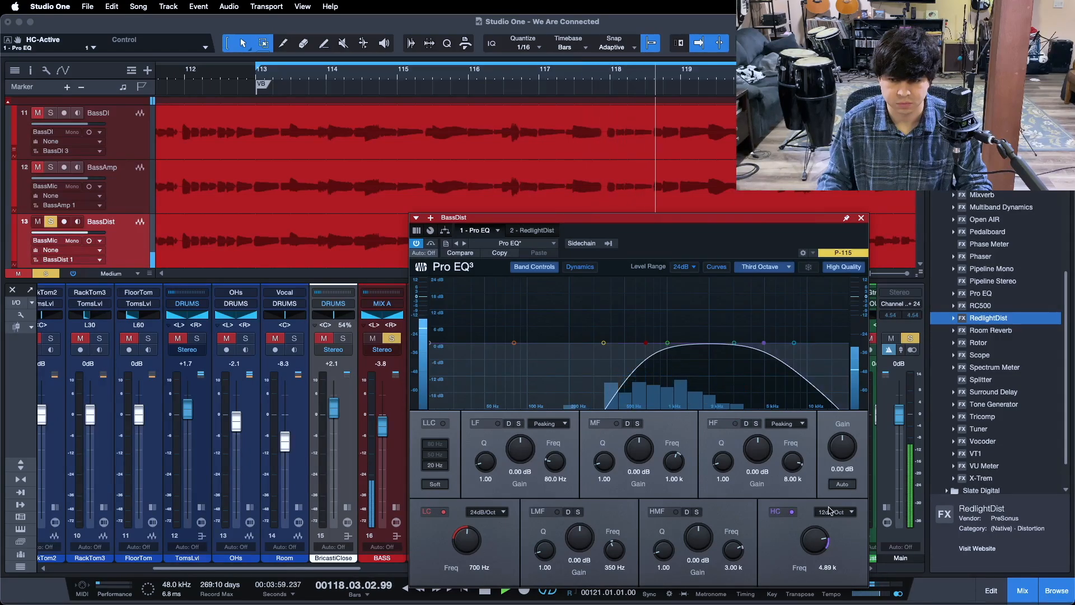
click(861, 218)
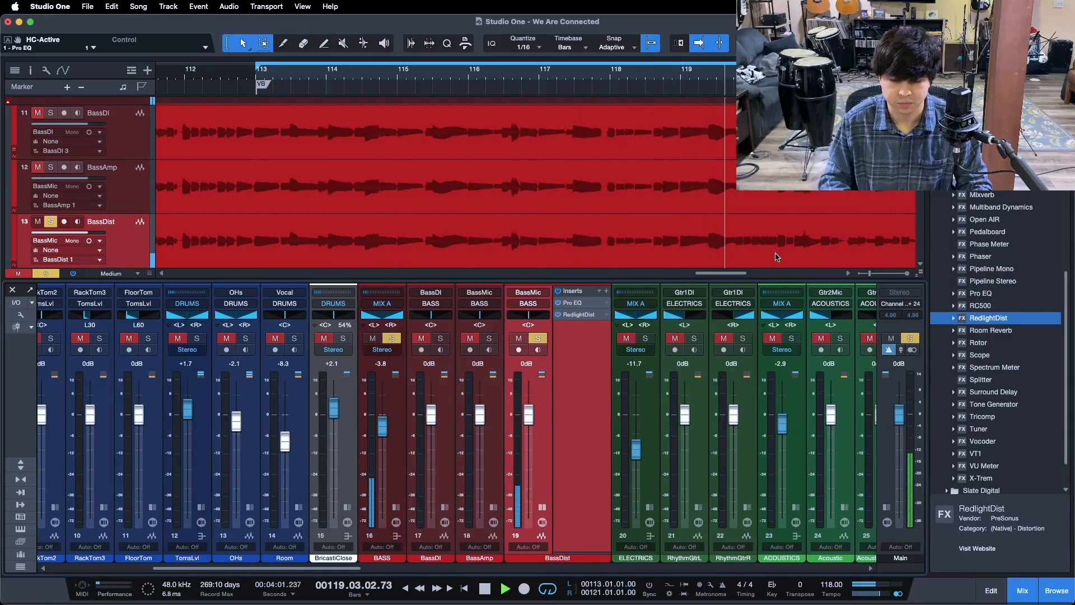
key(space)
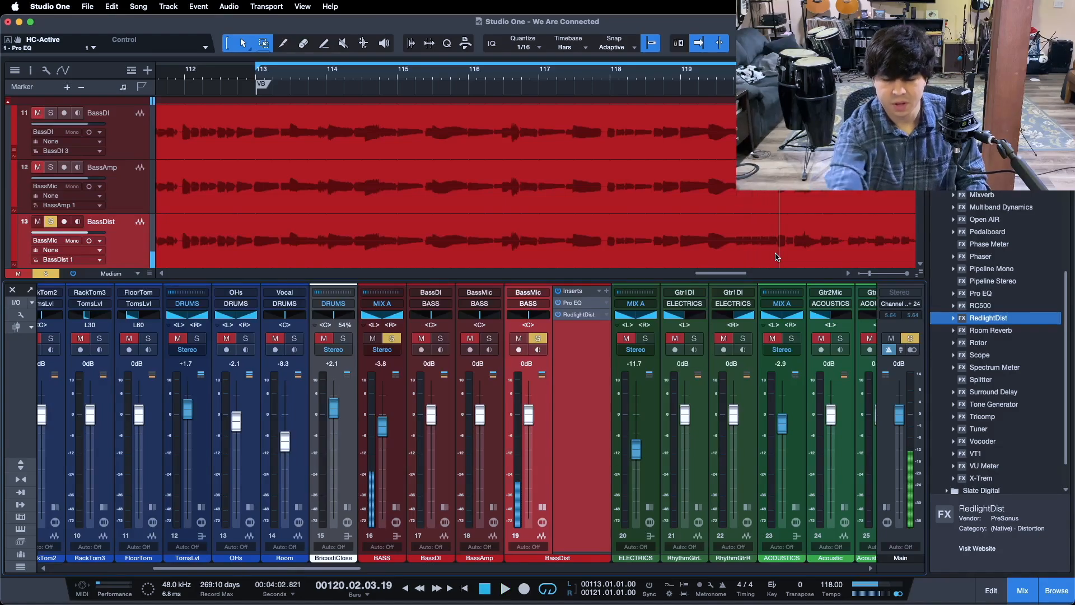
Review the RedlightDist and Pro EQ settings on BassDist, and audition the soloed track from bar 113
click(581, 317)
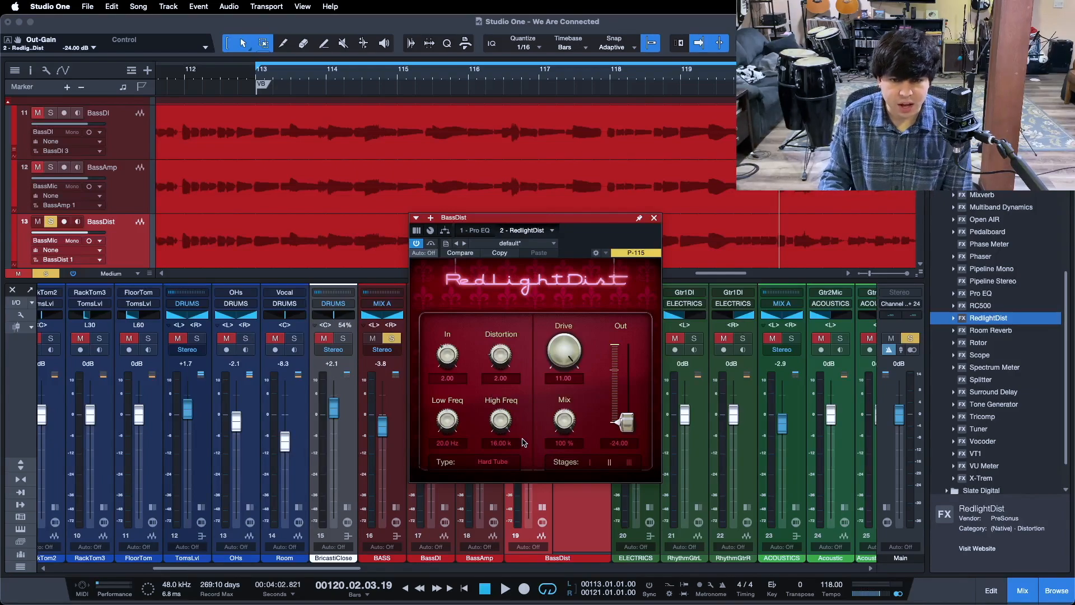
click(477, 230)
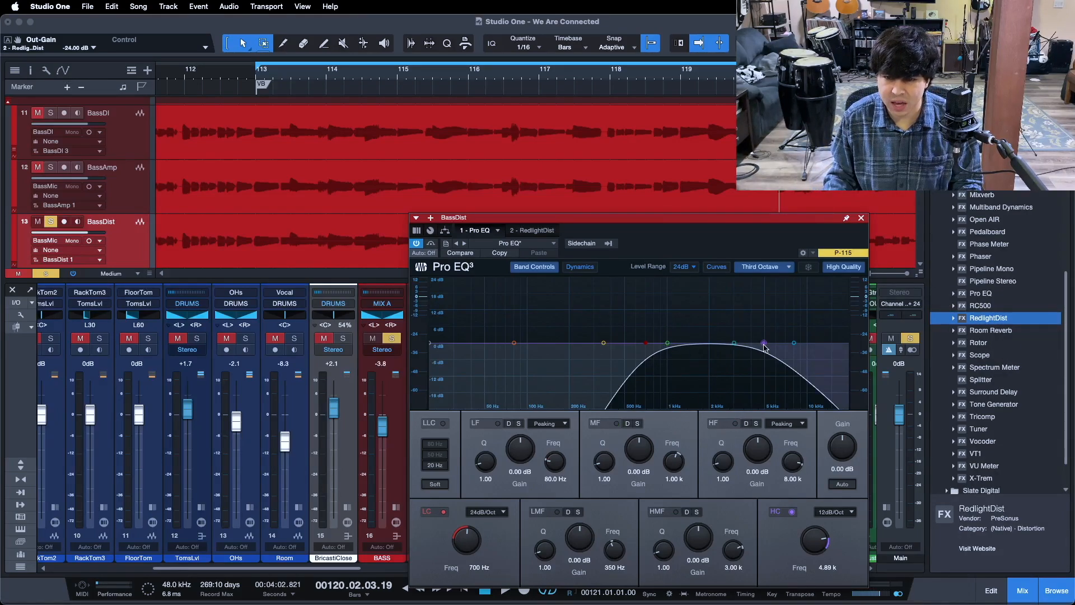
click(860, 218)
key(space)
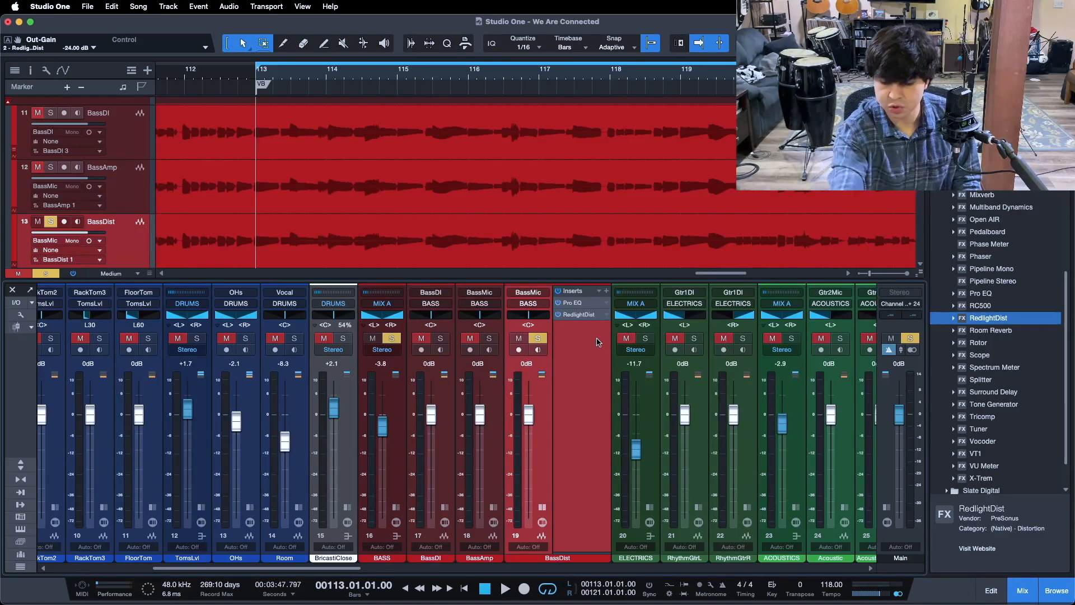
key(space)
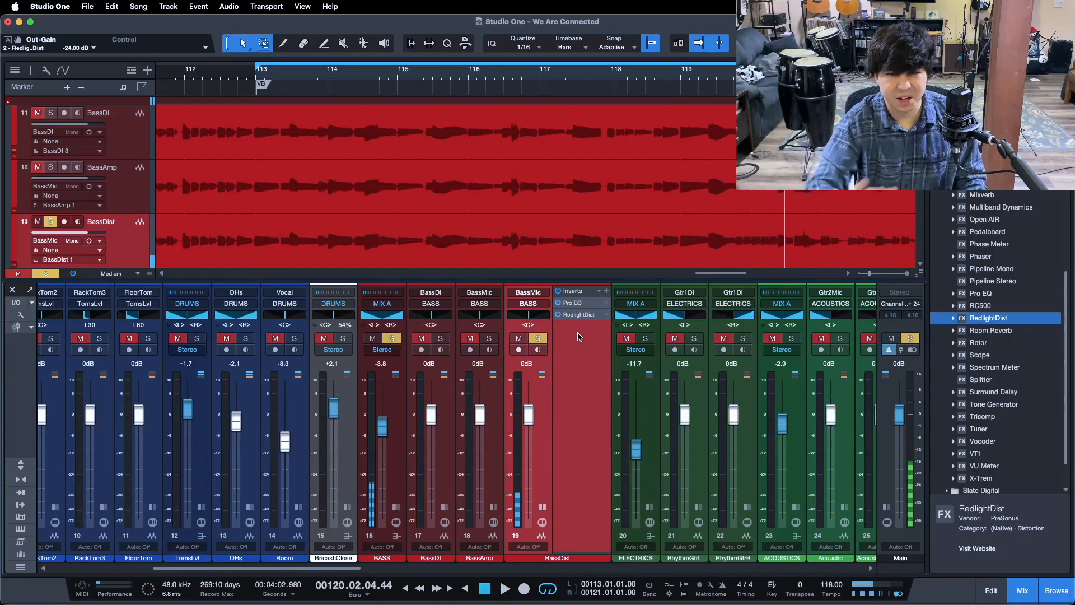
Unsolo BassDist, solo the BASS bus instead, and pull the BassDist fader all the way down
key(s)
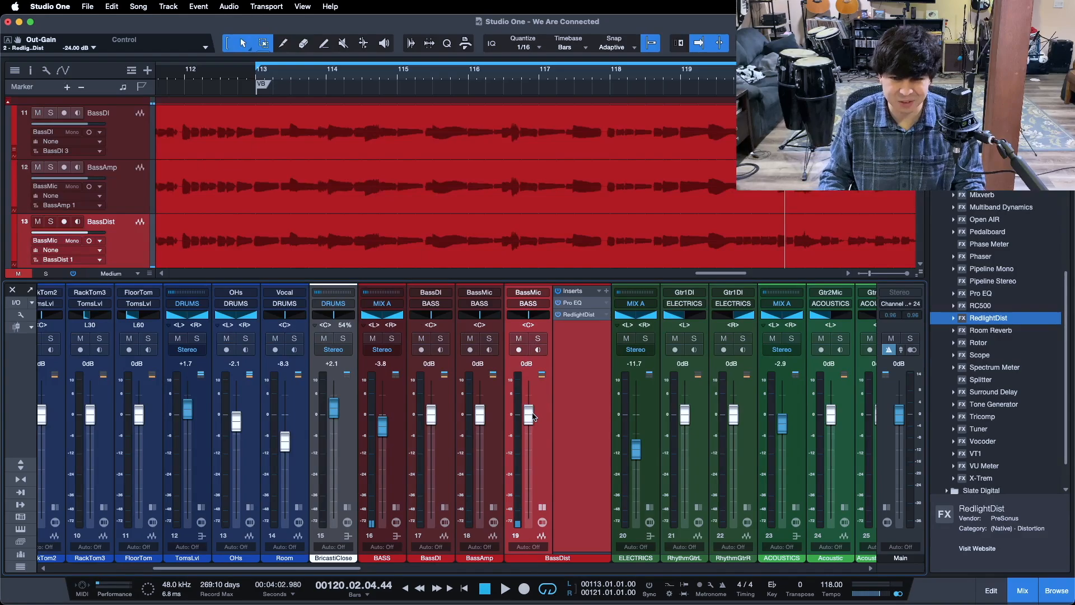
drag(529, 435, 528, 518)
click(392, 338)
key(space)
drag(531, 510, 511, 561)
click(544, 505)
drag(530, 514, 532, 498)
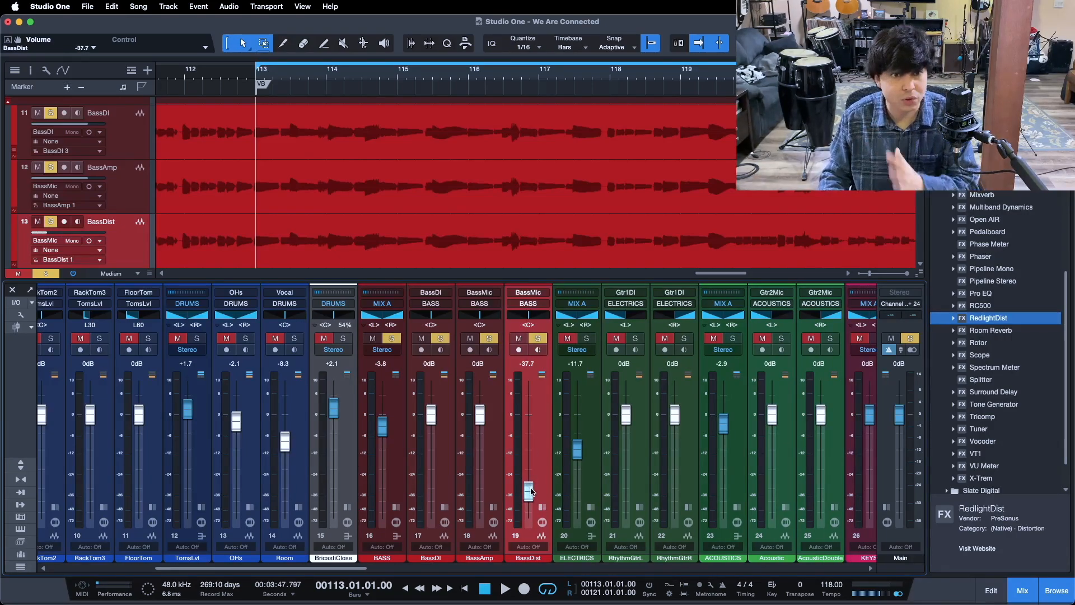
drag(530, 487, 500, 544)
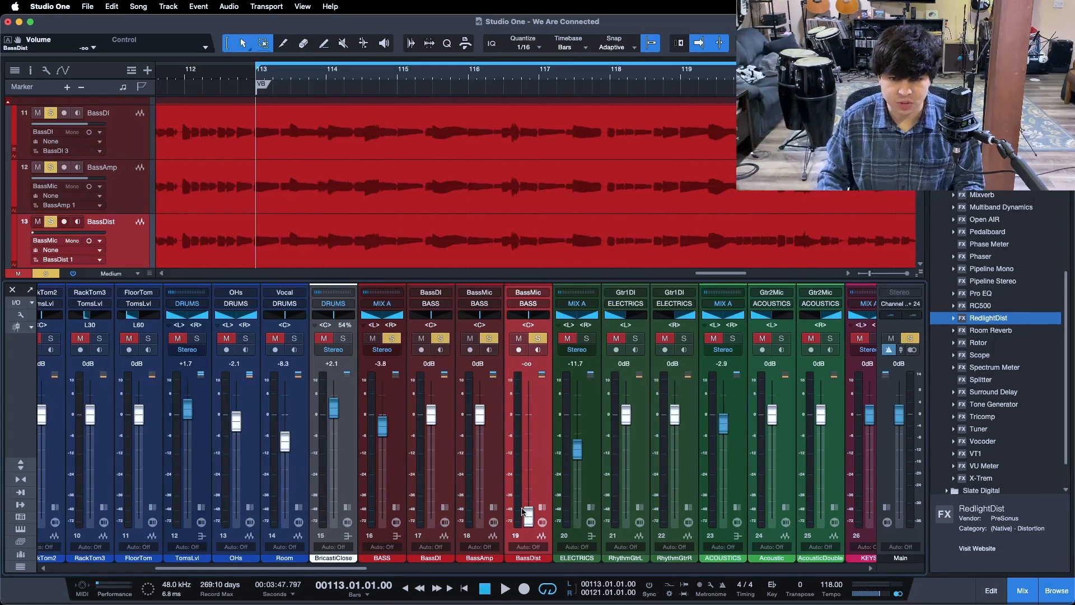
drag(525, 513, 521, 535)
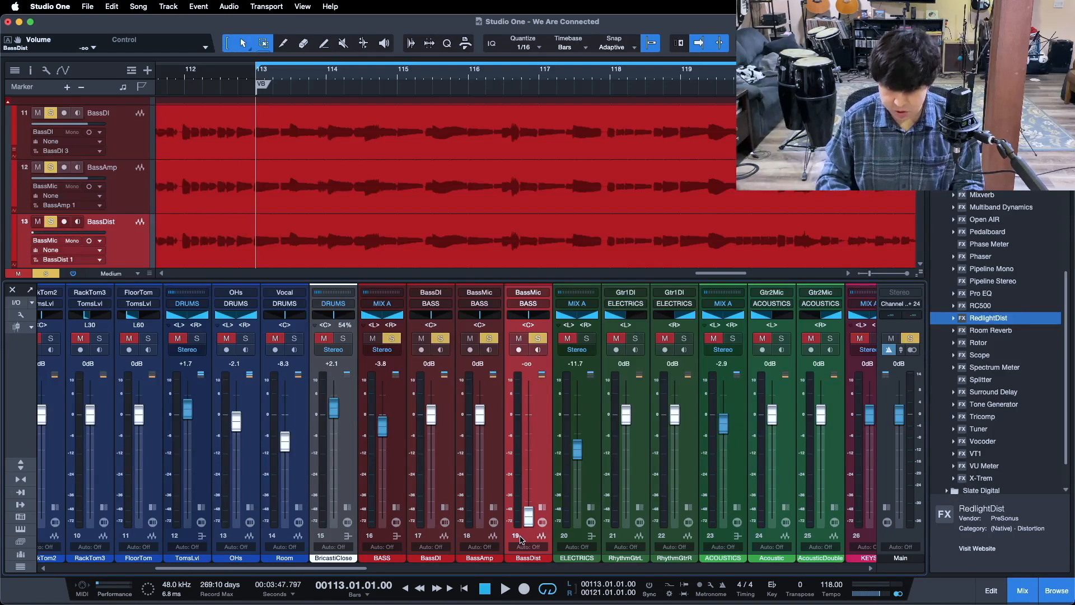
Play the bass group from bar 113 while gradually raising the BassDist fader to about -13.3 dB
key(space)
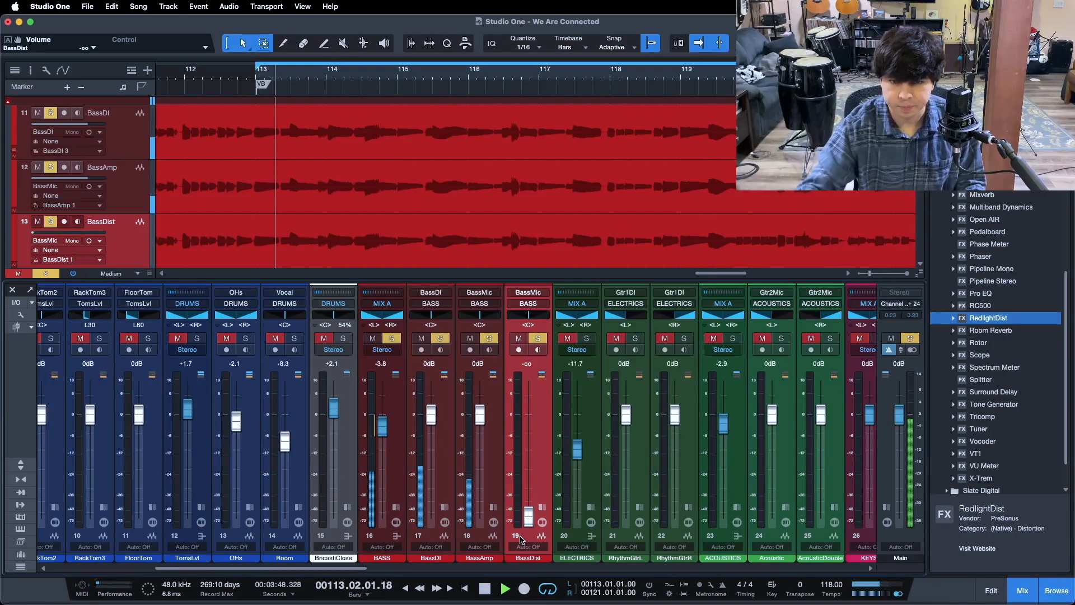
scroll(530, 514, up, 5)
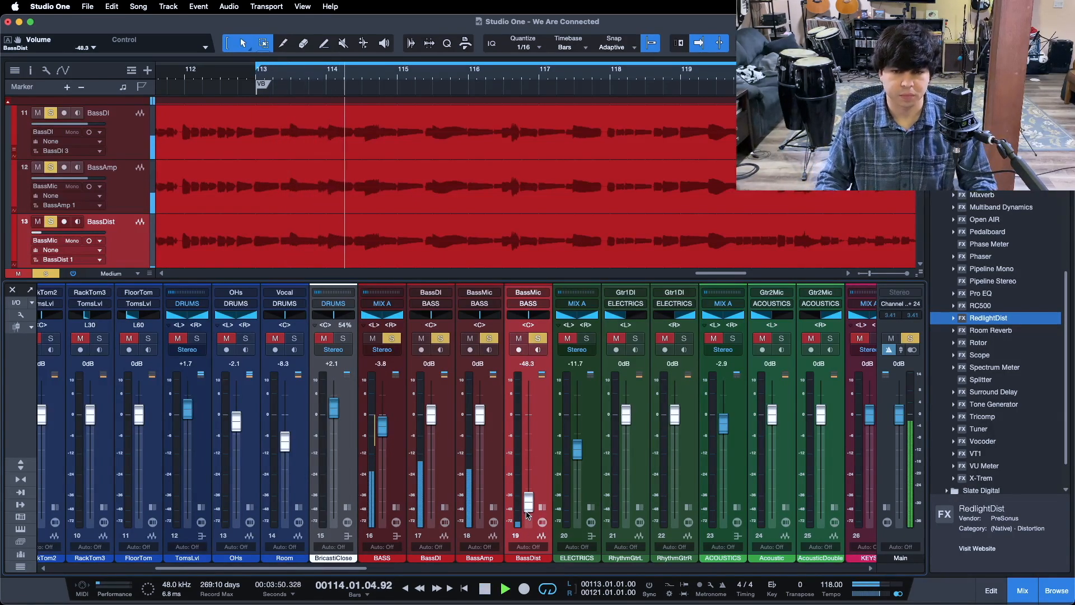
scroll(528, 514, up, 4)
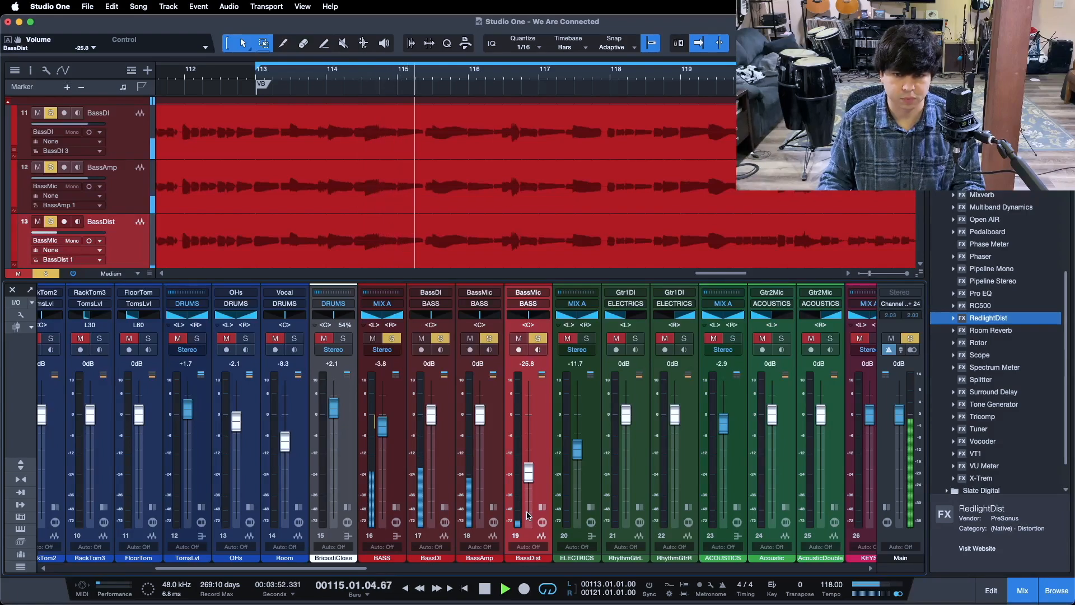
scroll(528, 515, up, 3)
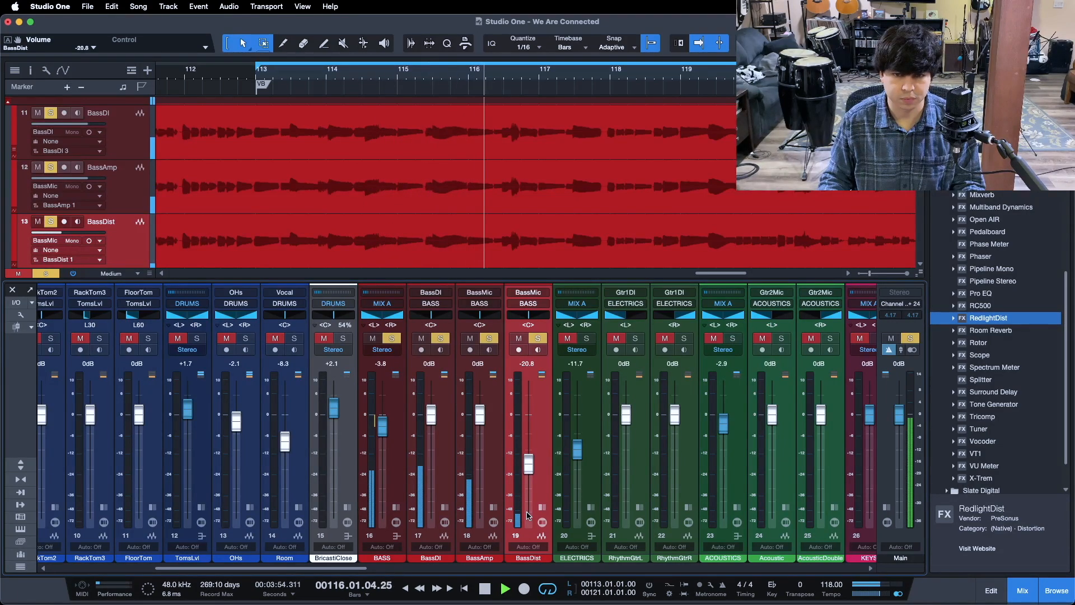
scroll(528, 515, up, 3)
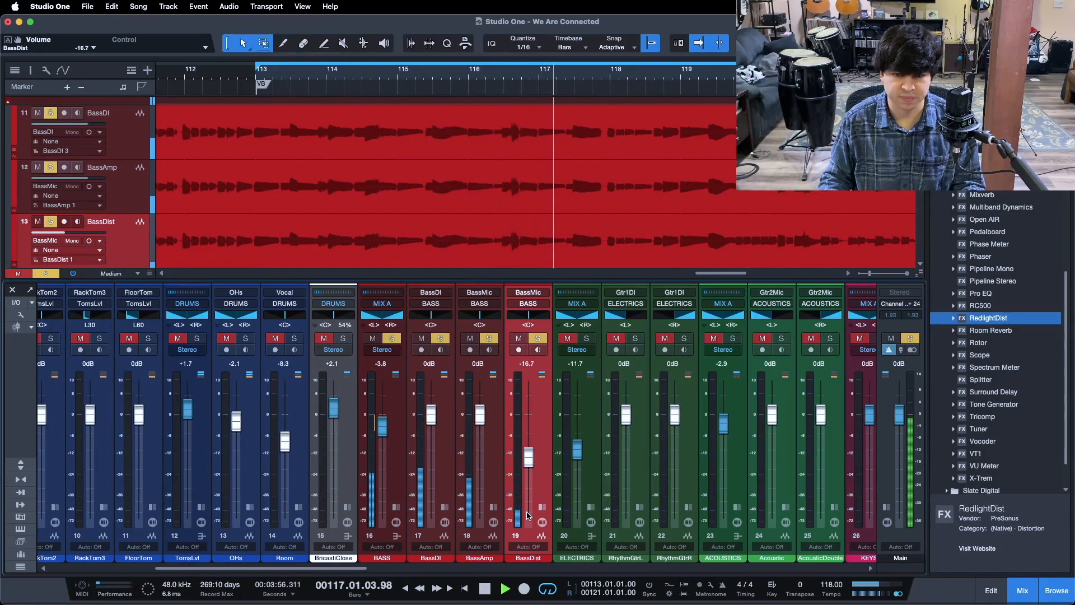
scroll(528, 514, up, 1)
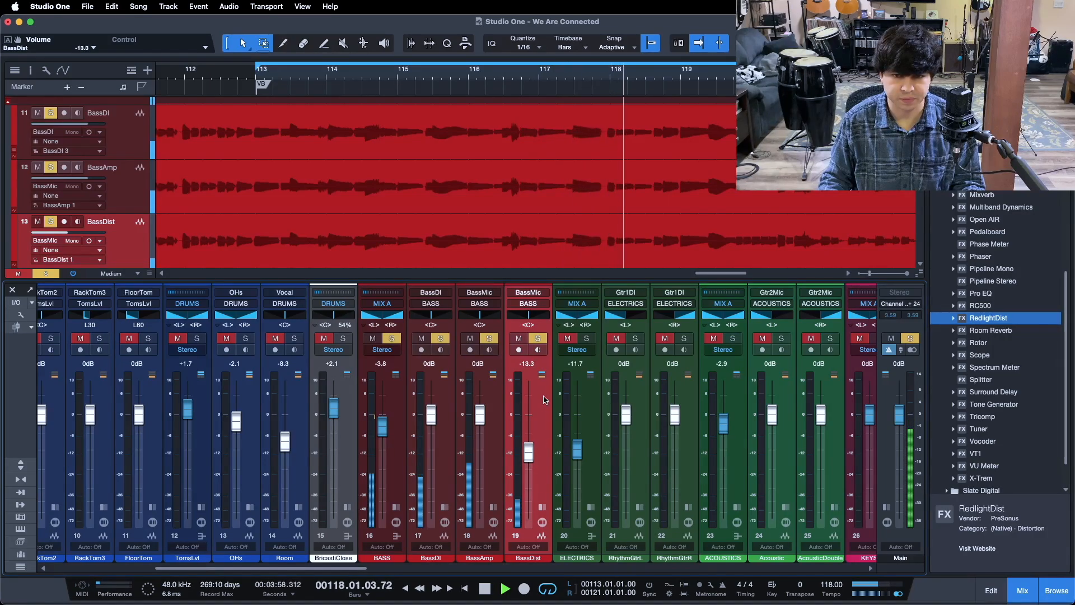
Replay from bar 113, raise BassDist to about -12.5 dB, and compare the bass blend without and with it
key(KP_1)
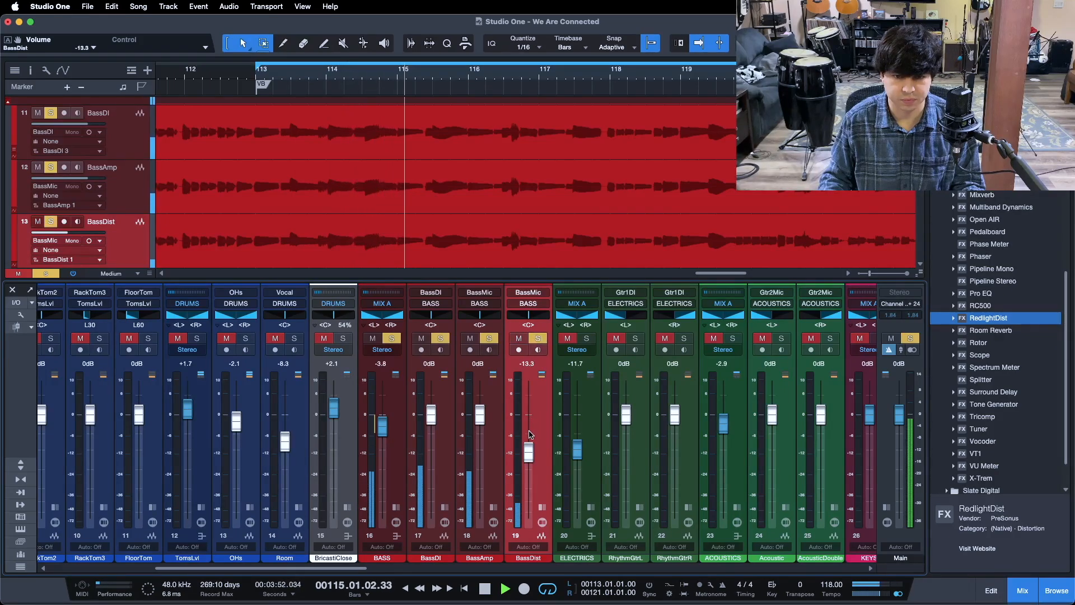
scroll(531, 434, up, 1)
click(539, 338)
click(538, 339)
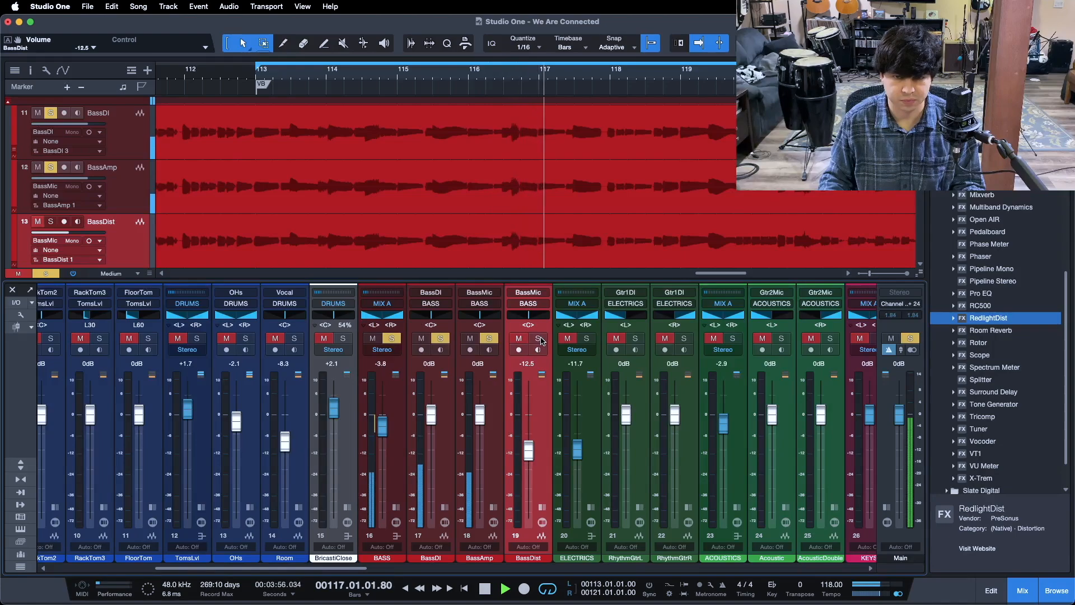
Turn off the high cut in the BassDist Pro EQ during playback and close the plug-in
double_click(540, 438)
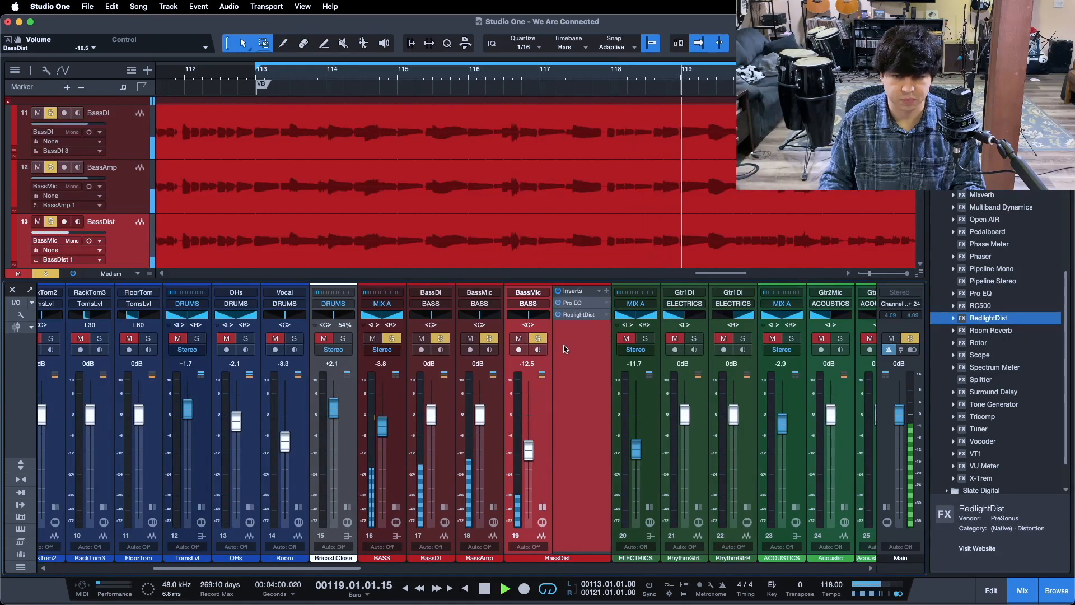
double_click(578, 307)
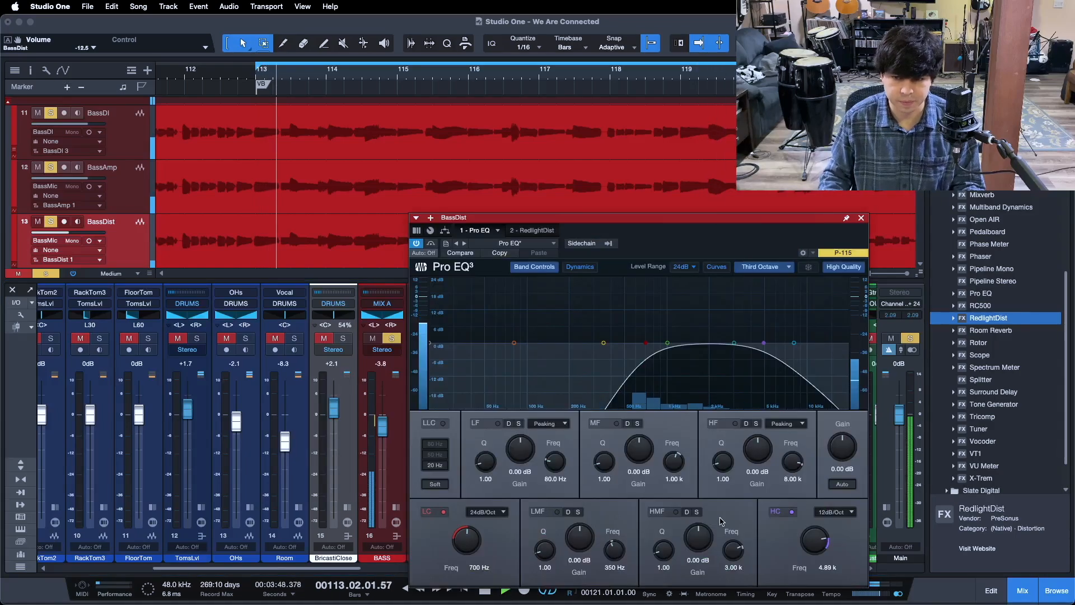
click(775, 511)
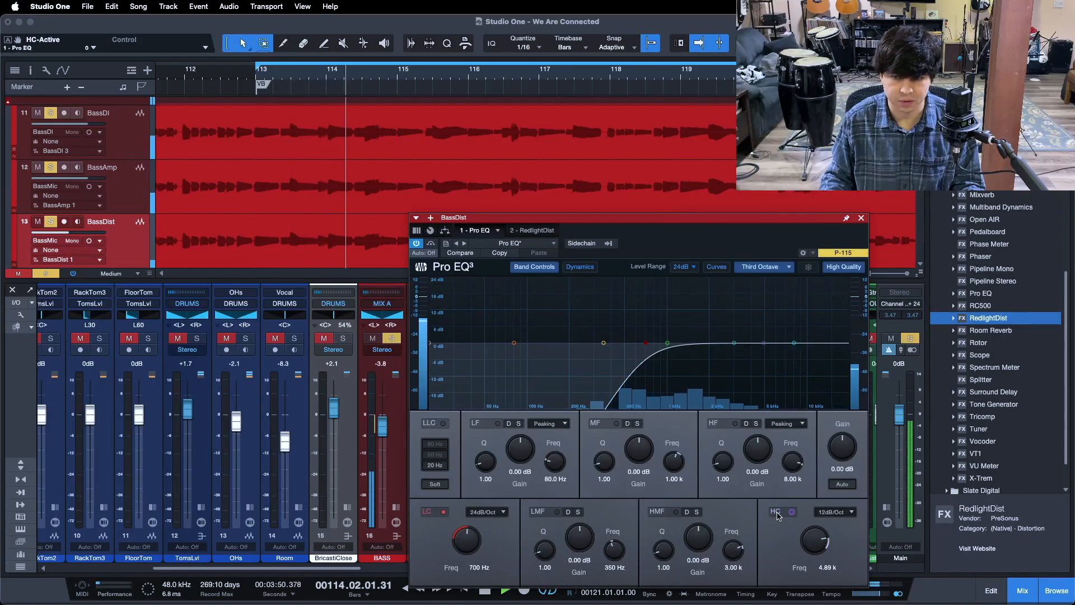
click(861, 218)
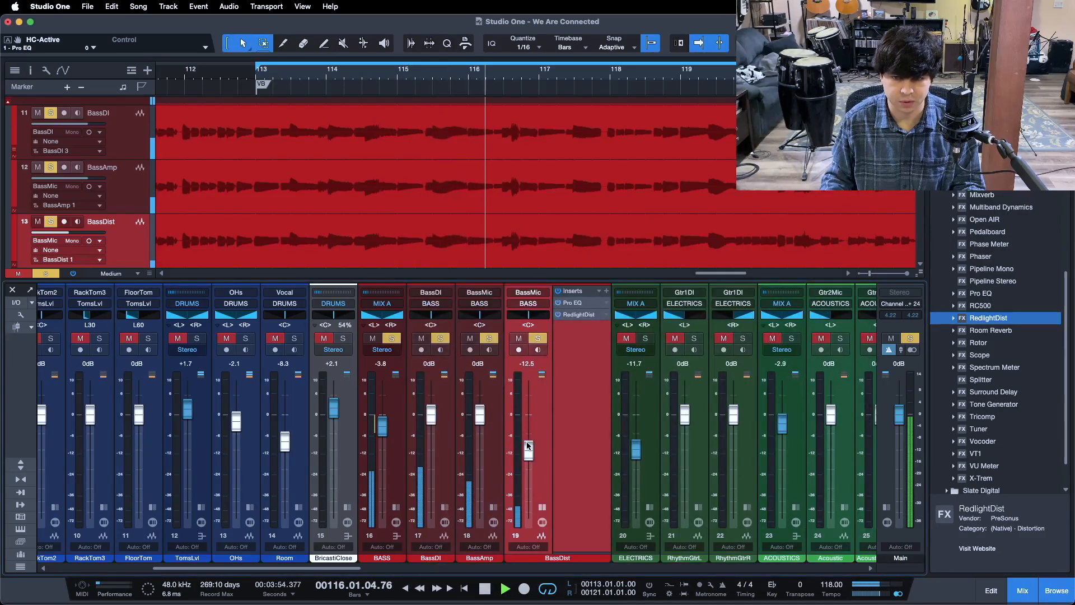
Raise the BassDist fader to about -11.7 dB, replay the blend from bar 113, and check its Pro EQ curve
drag(527, 445, 527, 444)
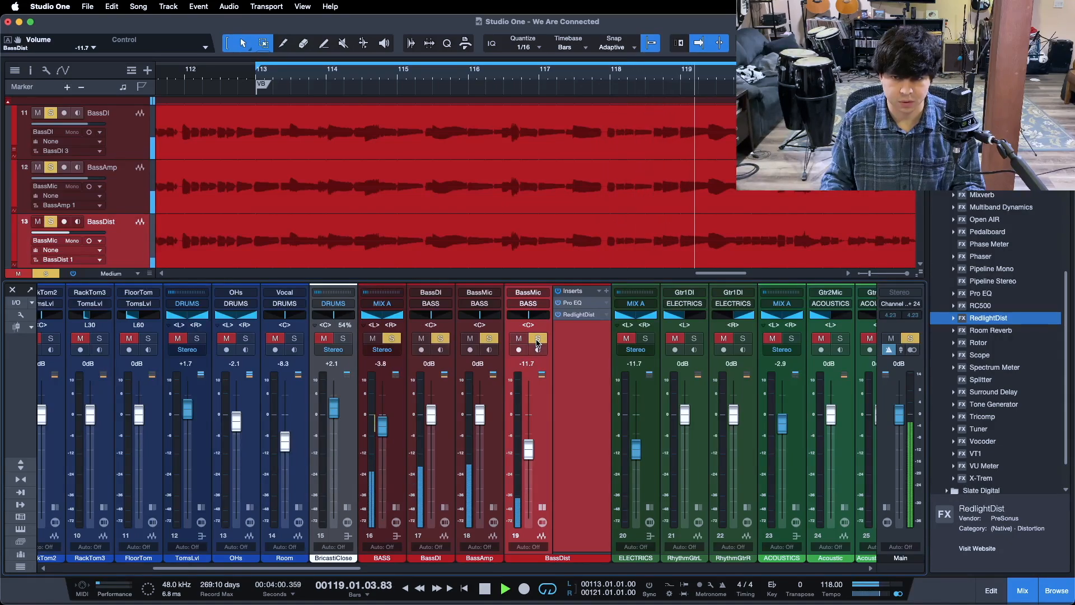
key(KP_1)
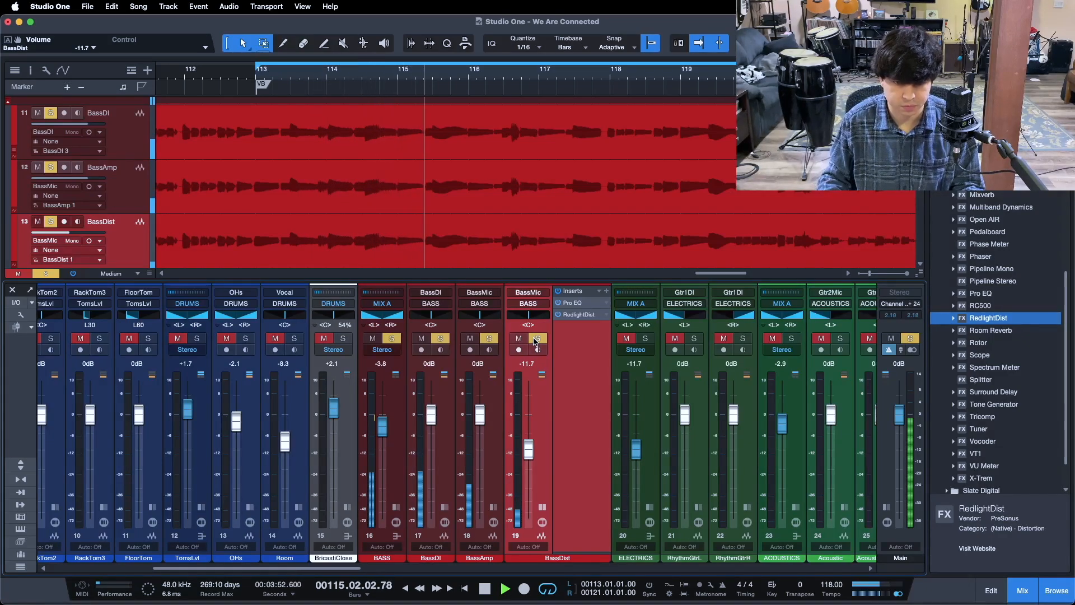
key(space)
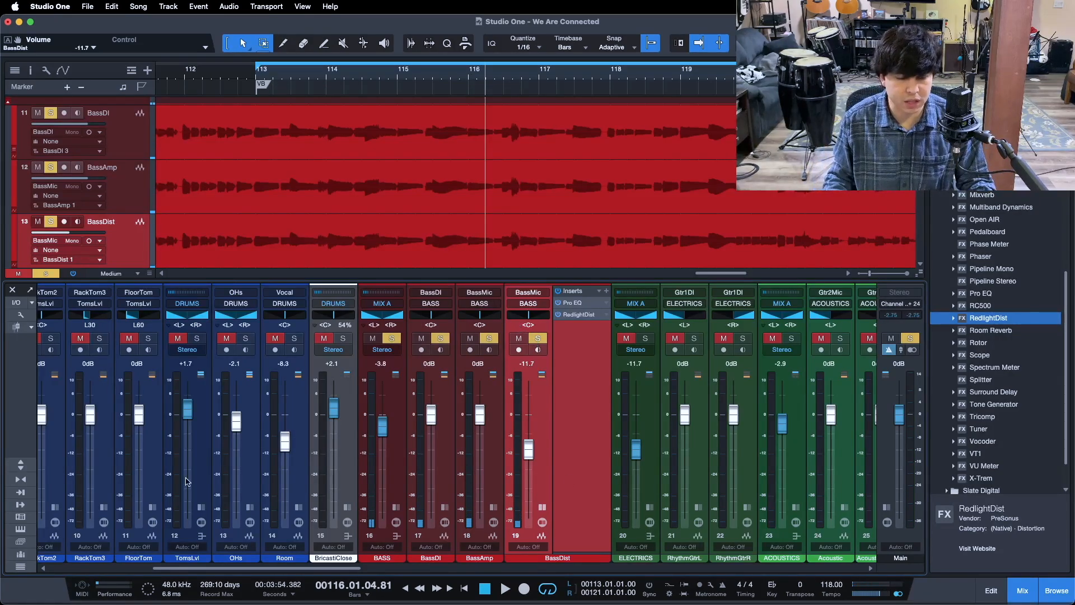
click(578, 305)
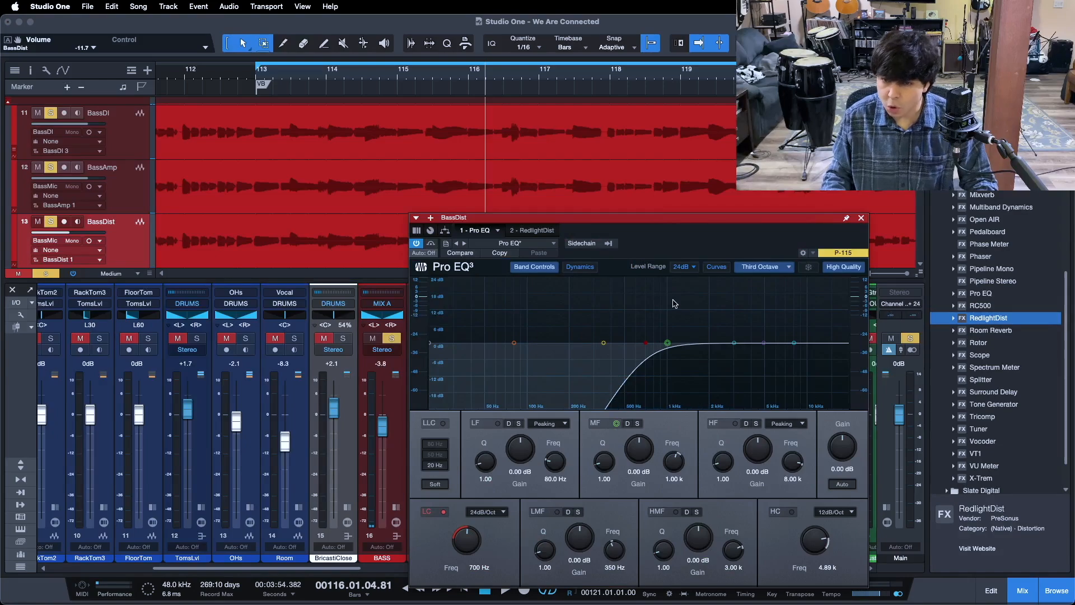
click(860, 219)
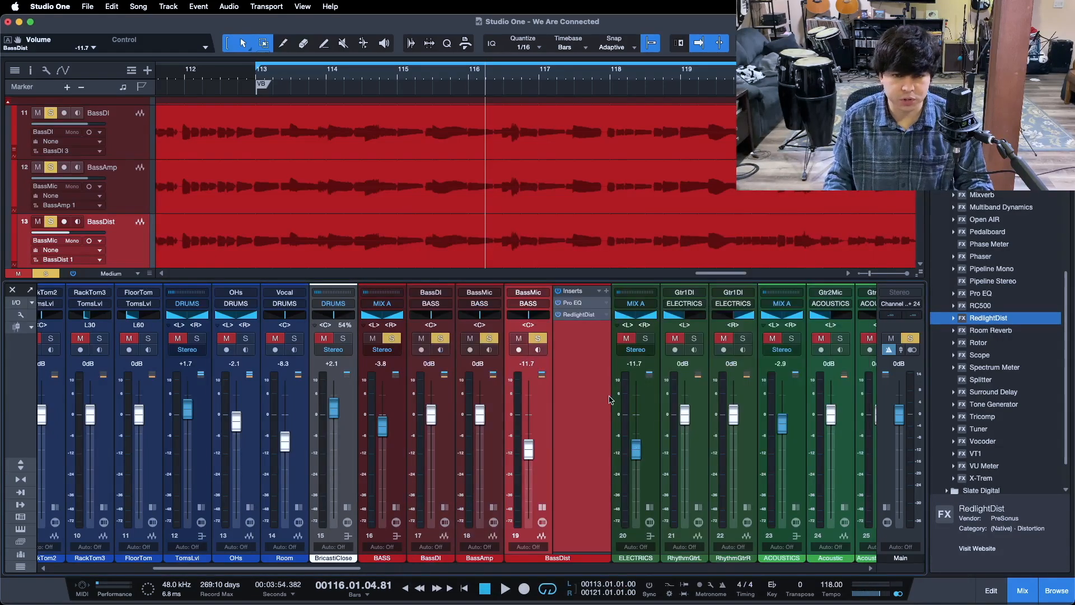
Clear all solos and play the full mix from bar 113 while raising the BassDist fader to about -10 dB
key(KP_1)
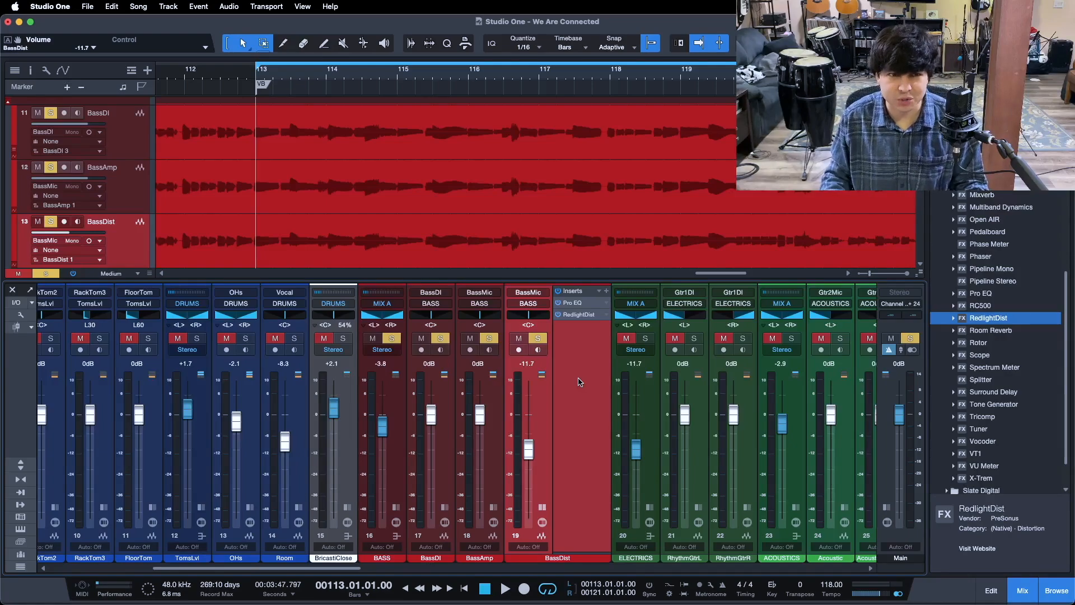
click(128, 142)
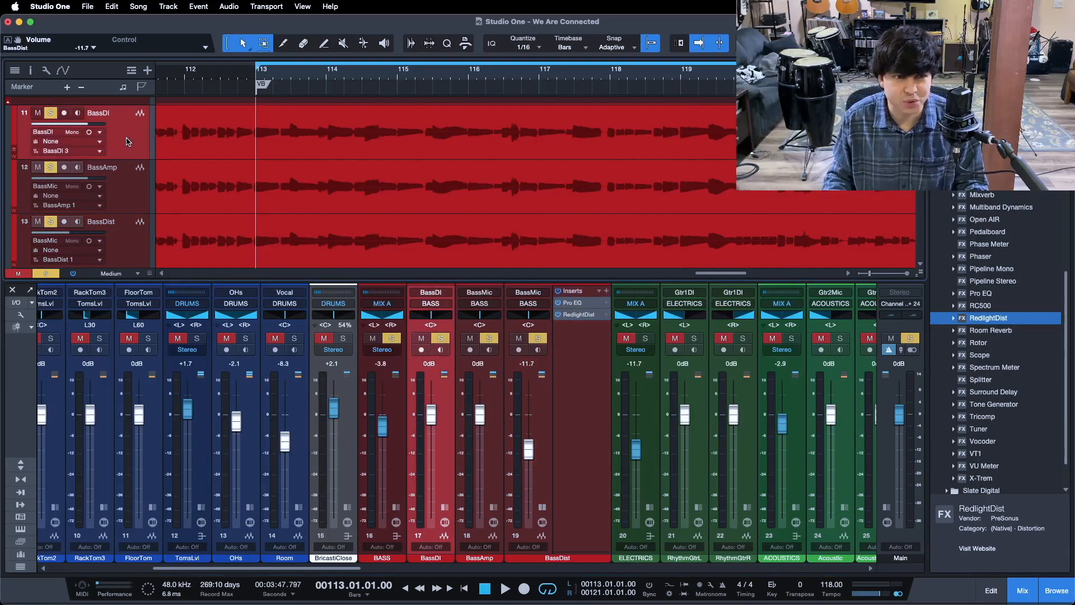
key(shift+s)
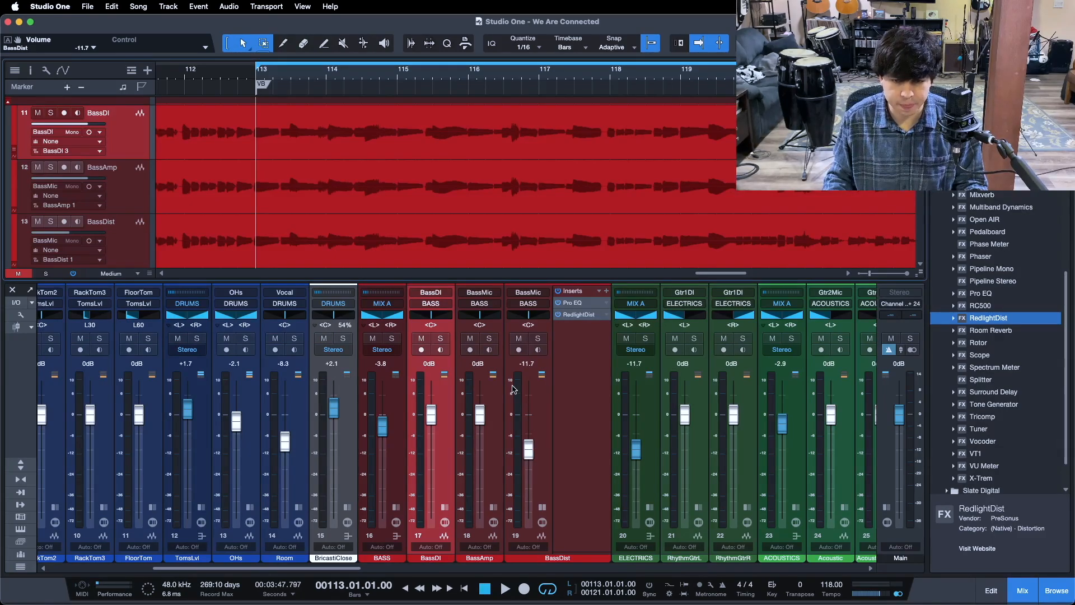
click(542, 507)
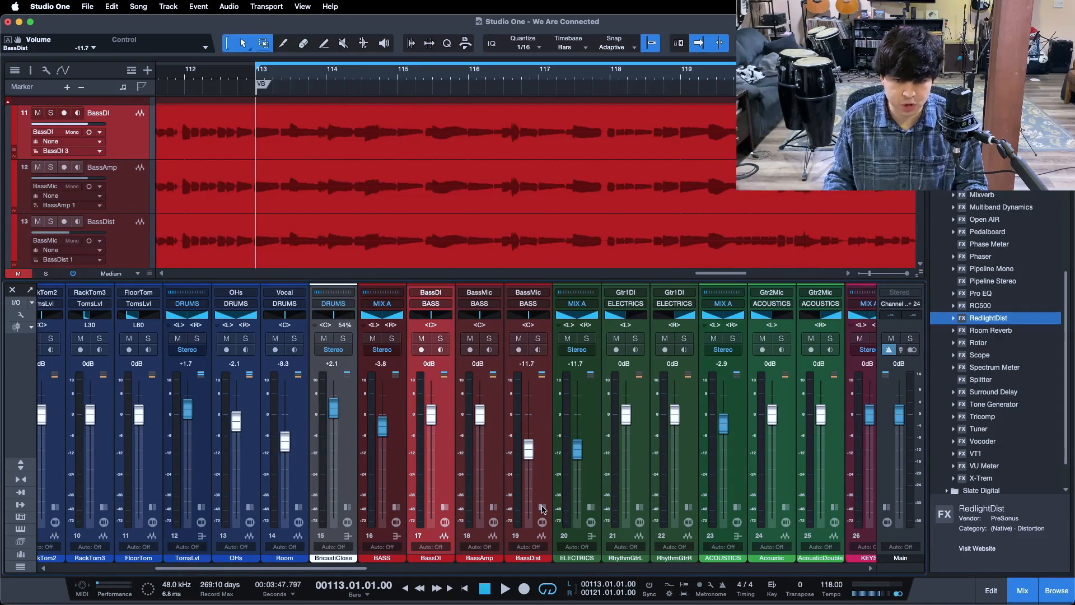
click(541, 475)
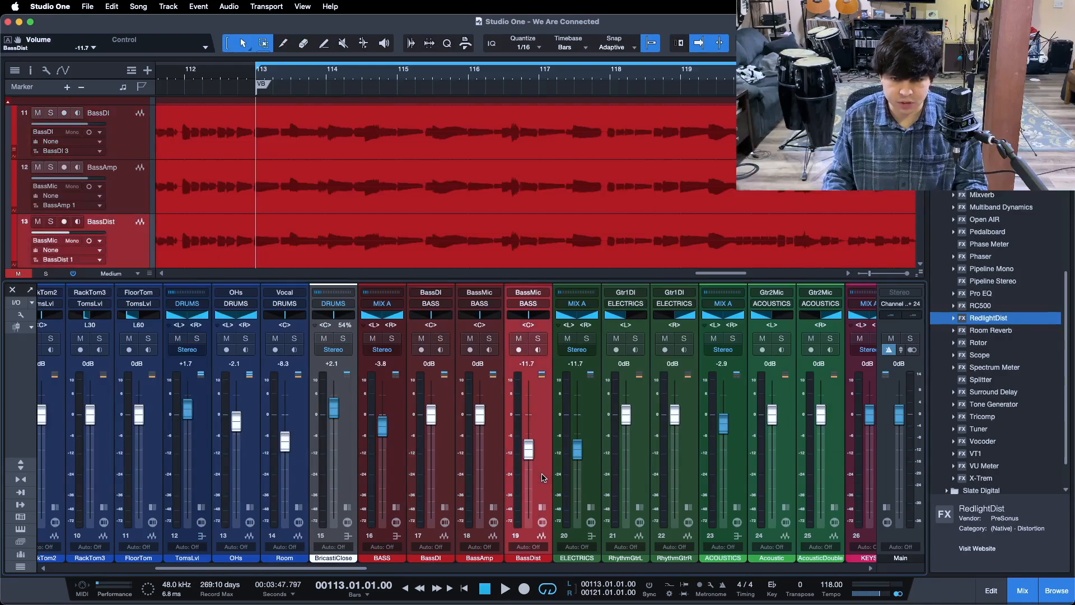
key(space)
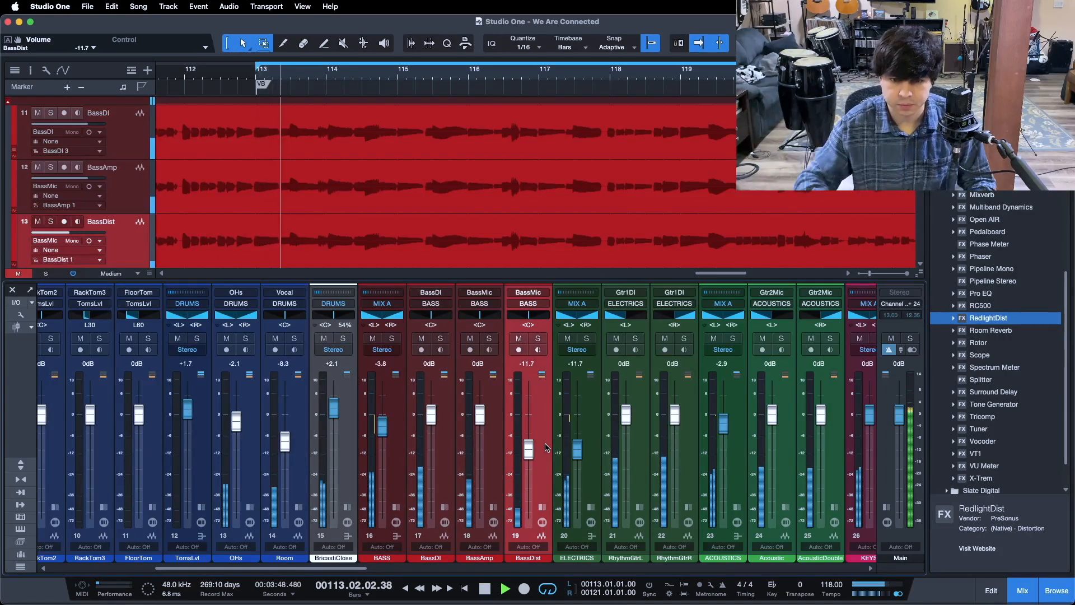
drag(530, 444, 526, 440)
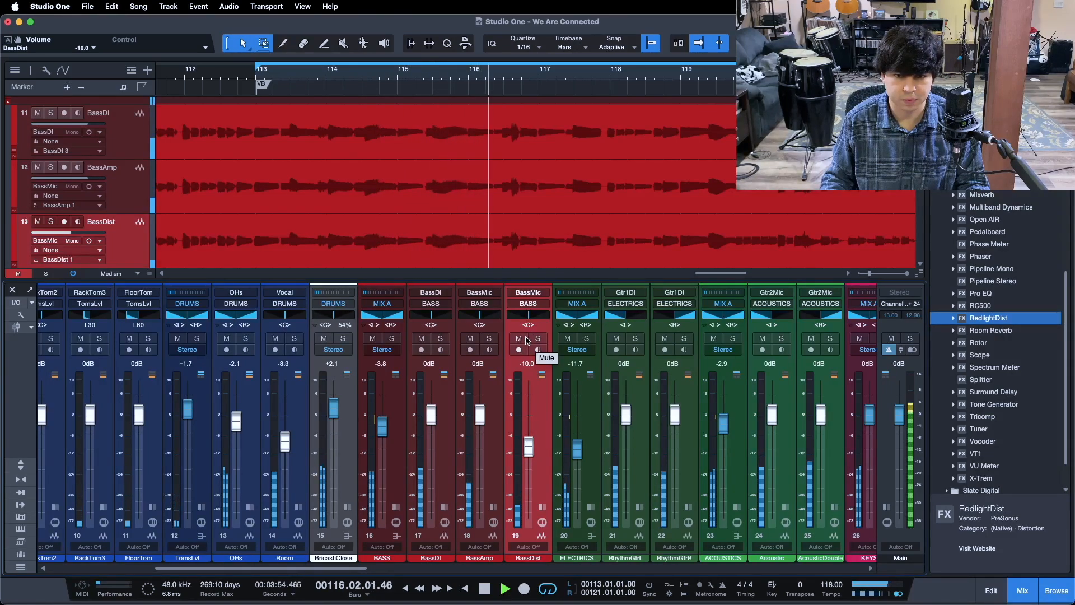
Raise the BassDist fader to about -9.6 dB during playback and compare the full mix with the track muted and unmuted
drag(529, 448, 531, 446)
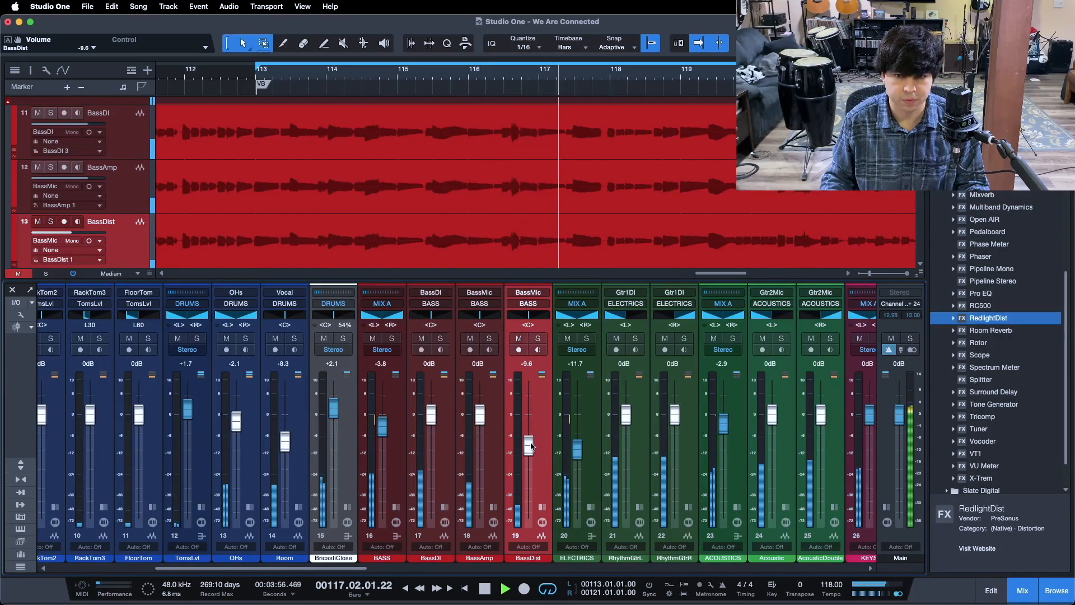
click(518, 338)
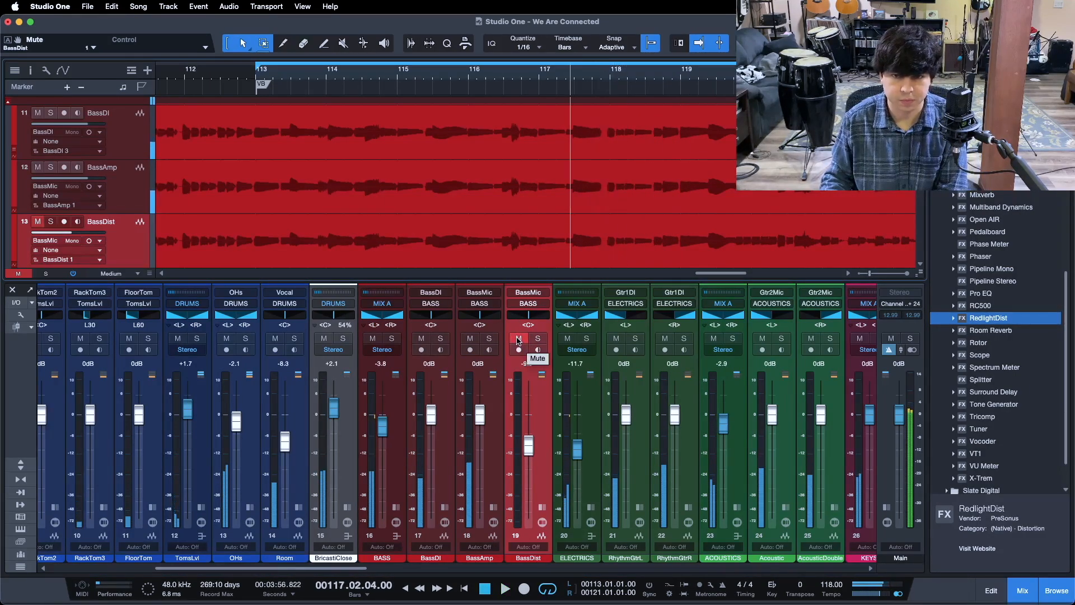
click(518, 338)
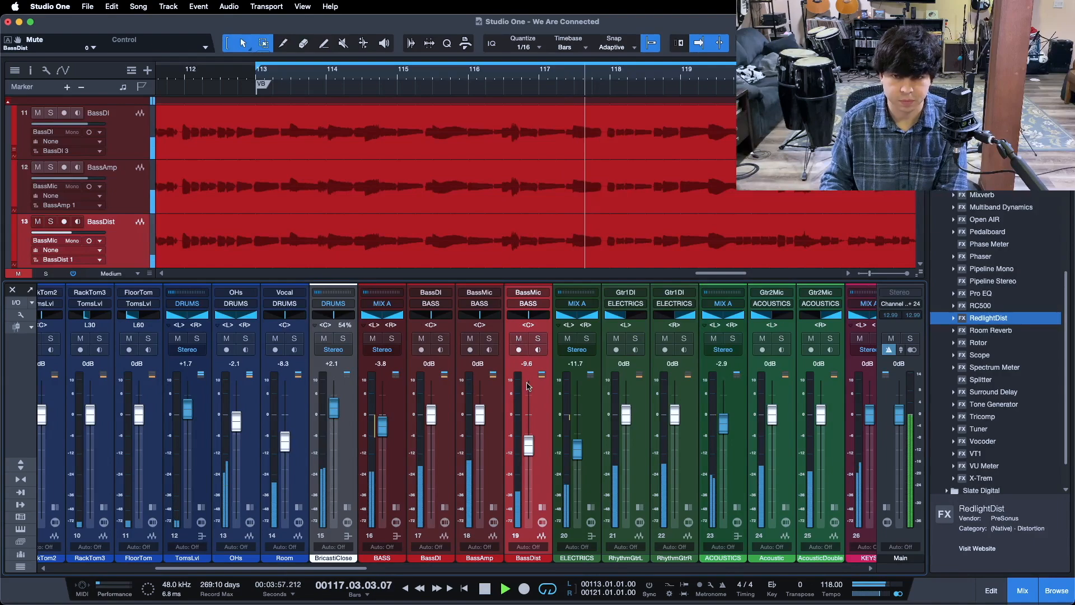
Raise the BassDist fader to about -8.8 dB and check the full mix without and with the distorted track
drag(529, 445, 532, 435)
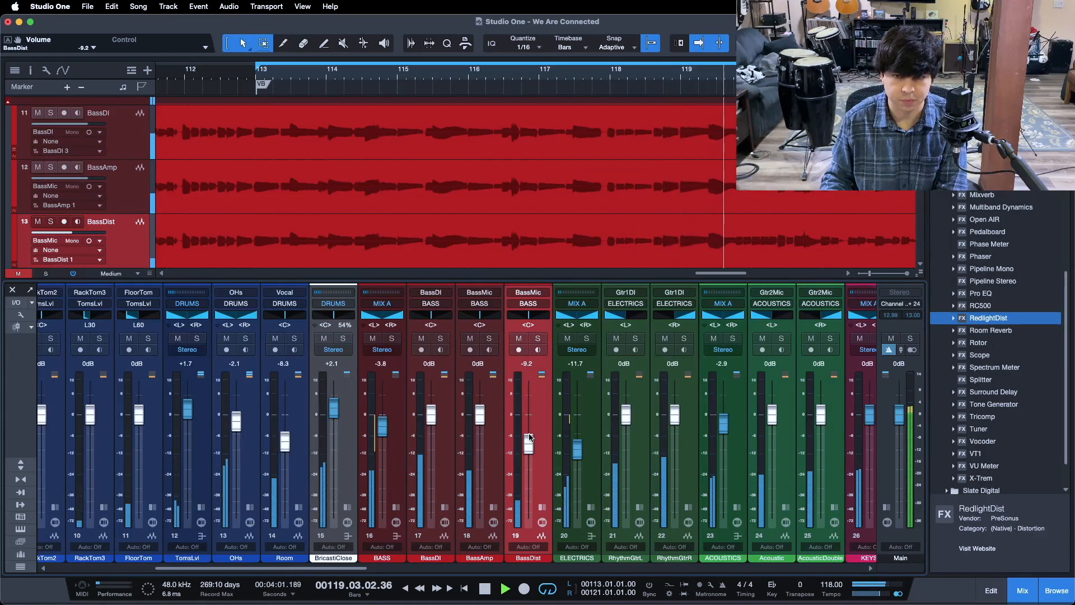
drag(529, 444, 531, 438)
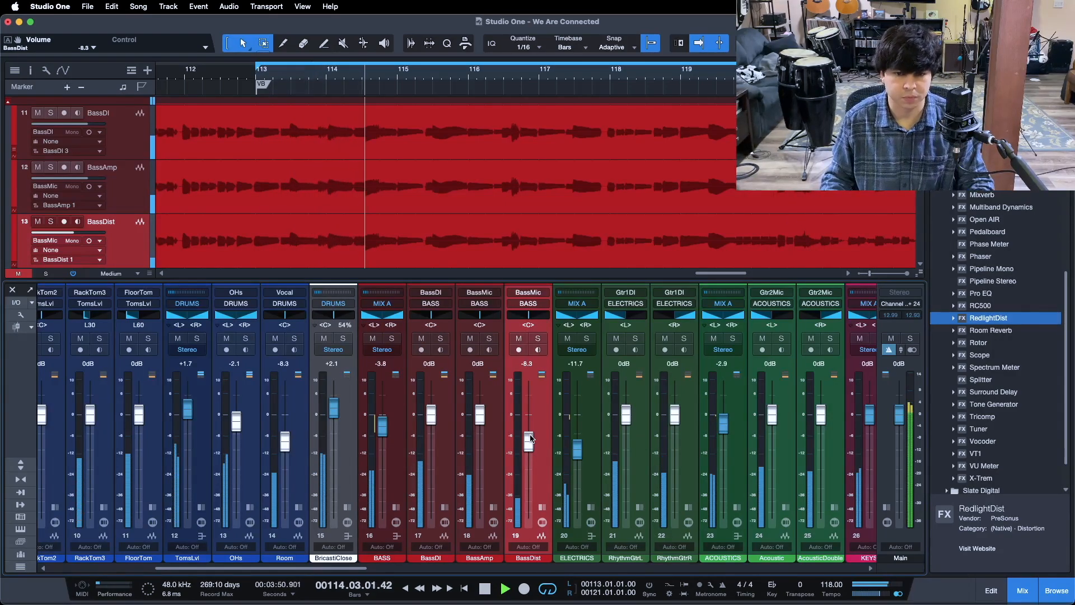
click(520, 339)
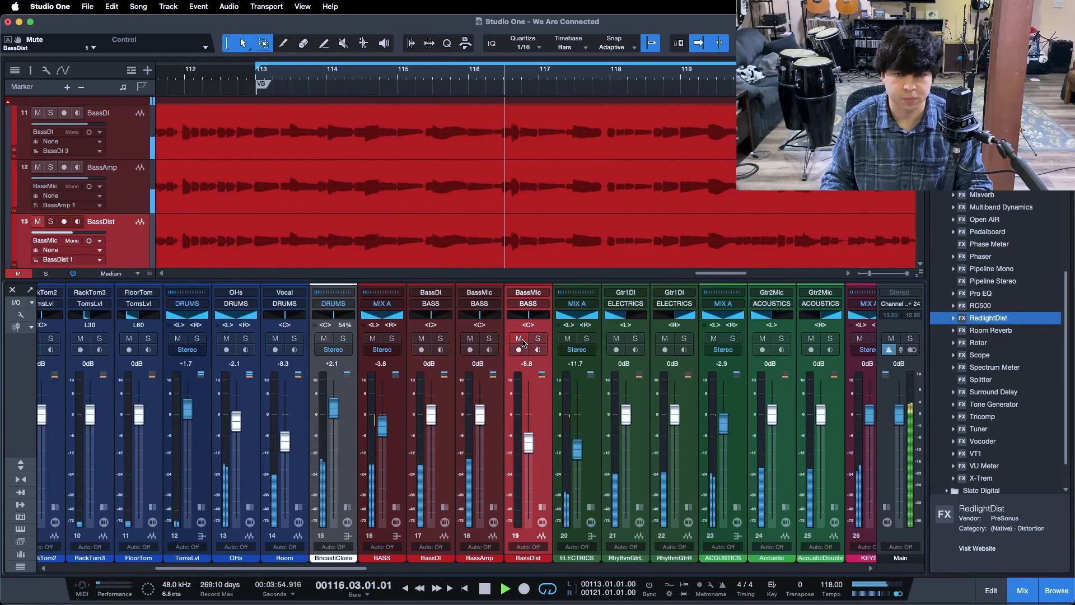
click(519, 340)
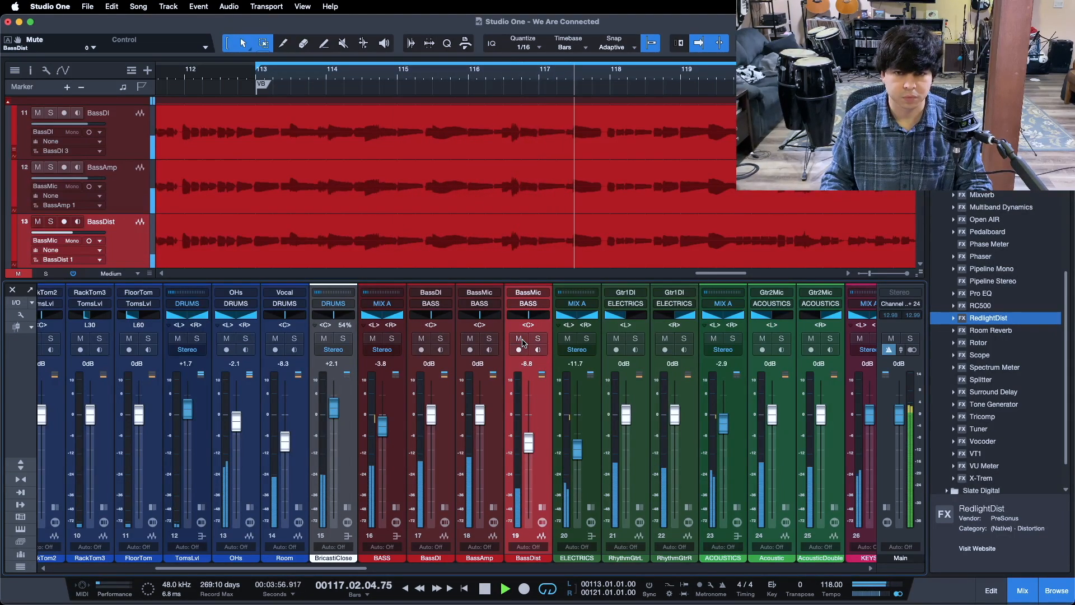
drag(528, 443, 530, 445)
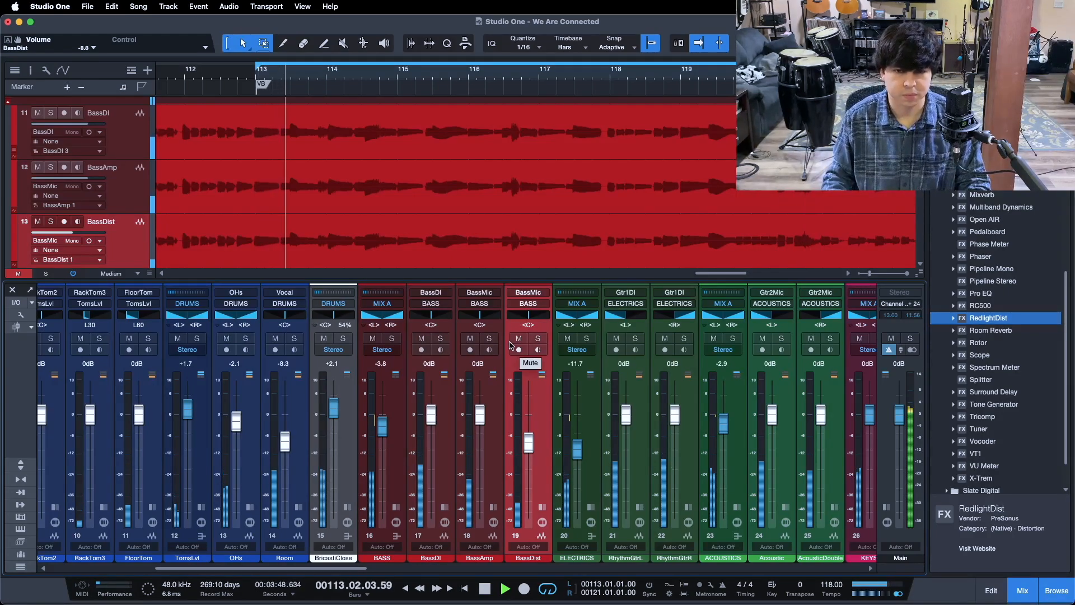
Solo the BASS bus, compare the bass group without and with BassDist, and stop playback
click(391, 340)
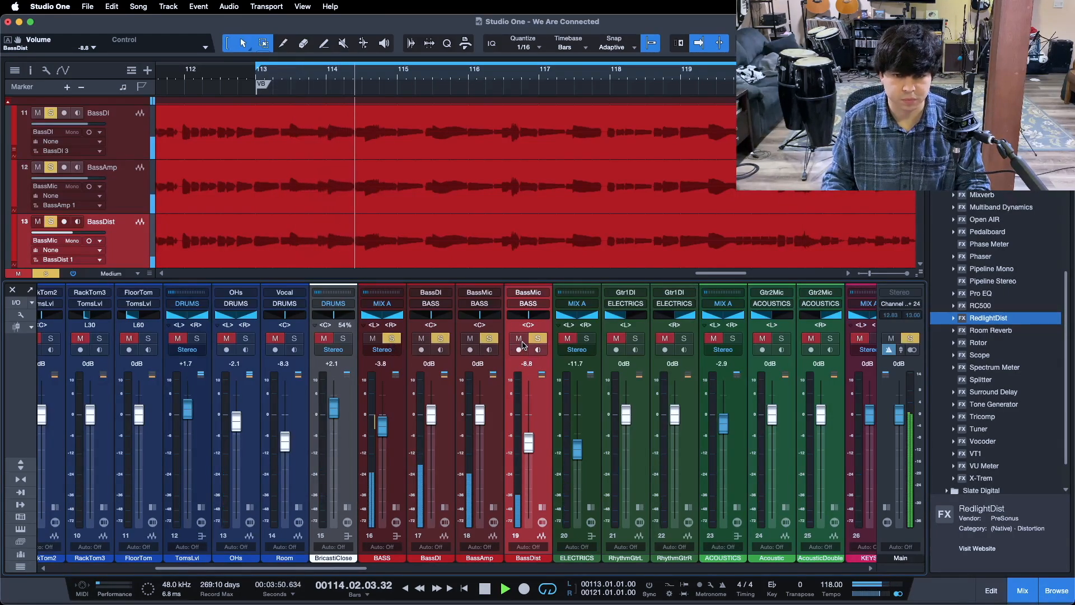
click(537, 340)
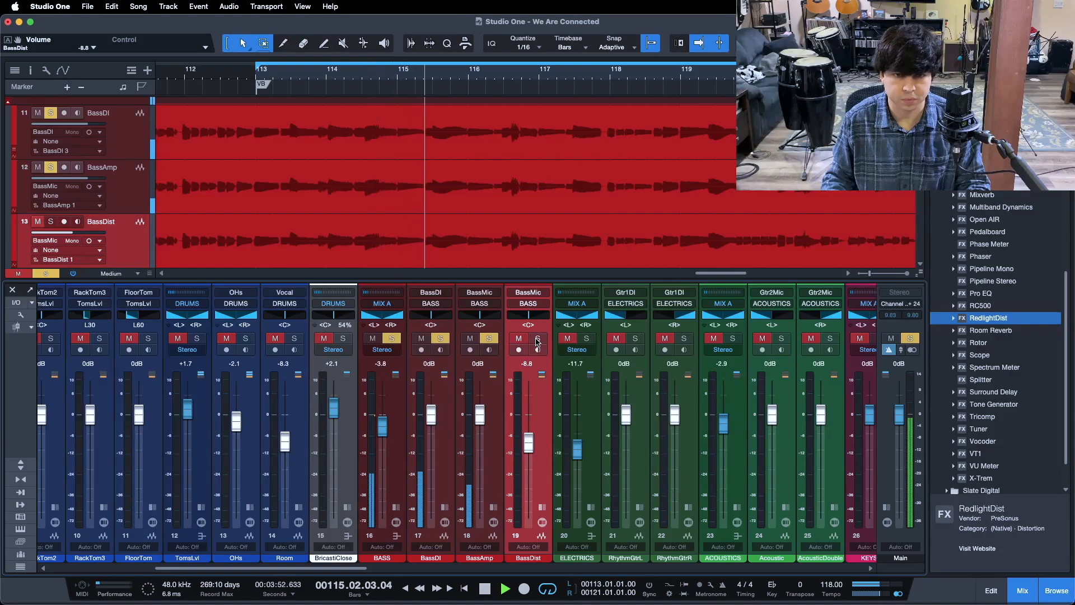
click(537, 341)
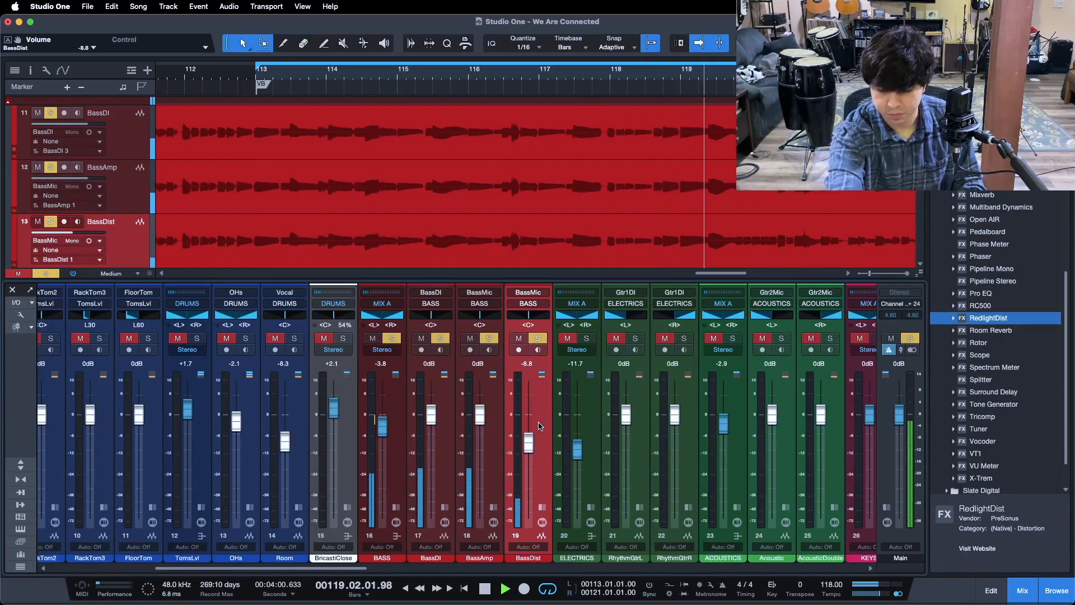
key(space)
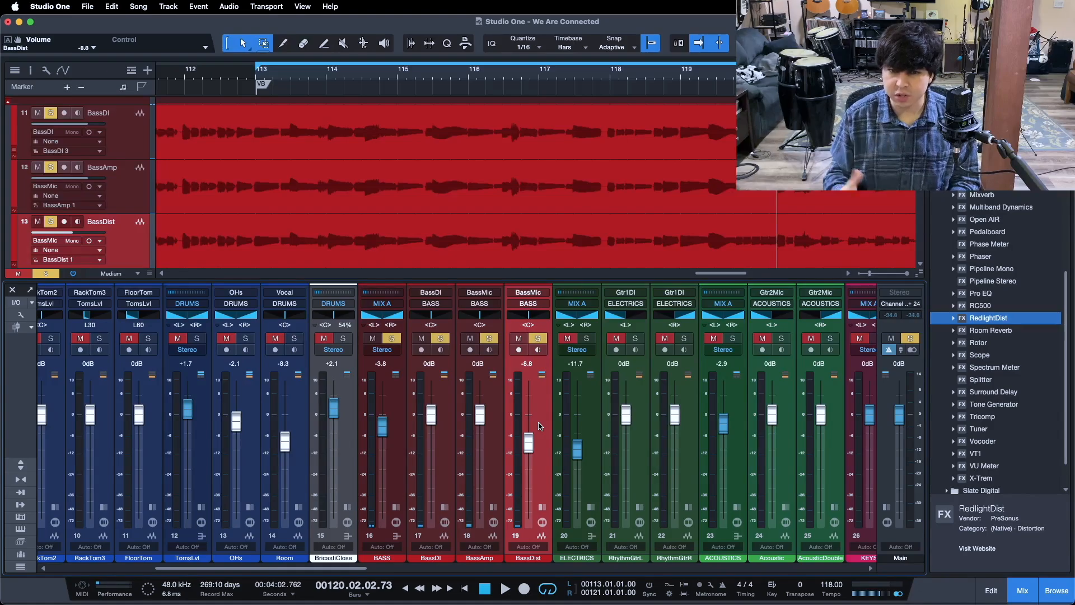
Select the BASS channel, return the playhead to bar 113, and clear all solos
drag(305, 575, 289, 545)
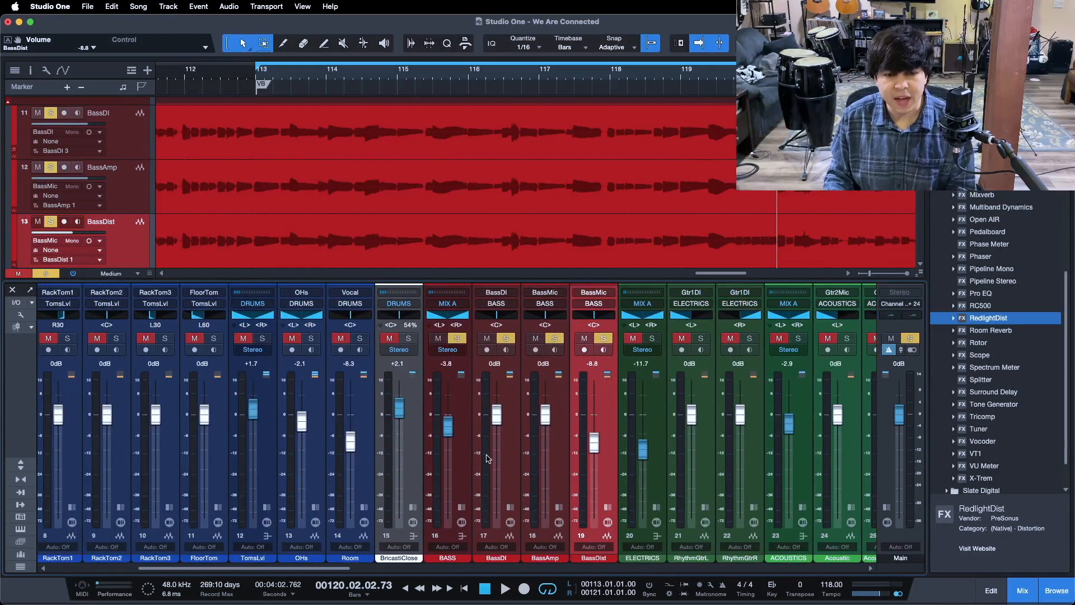
click(469, 453)
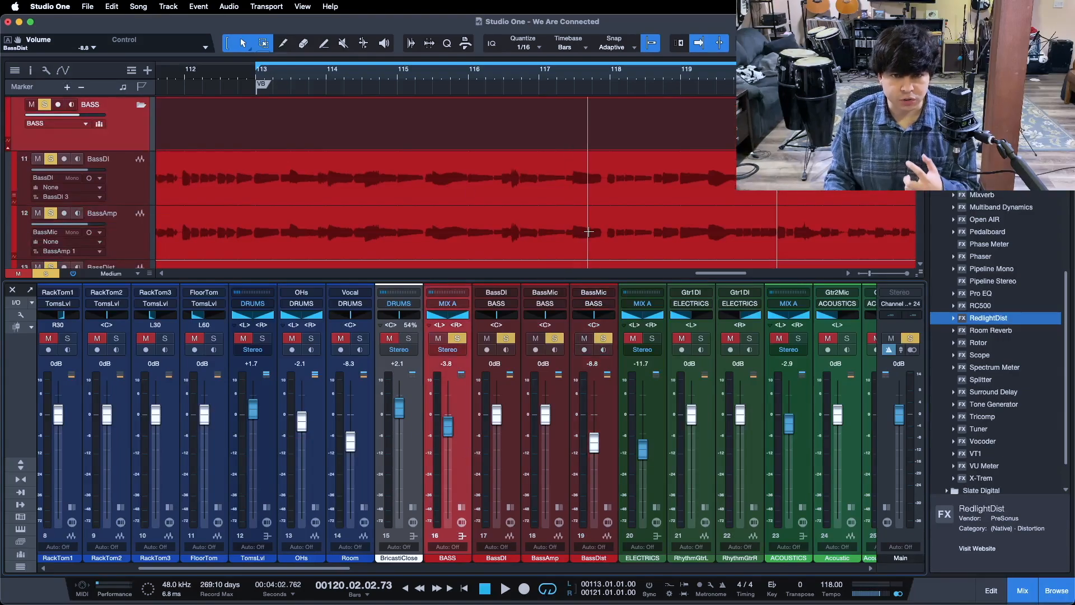
scroll(587, 230, down, 3)
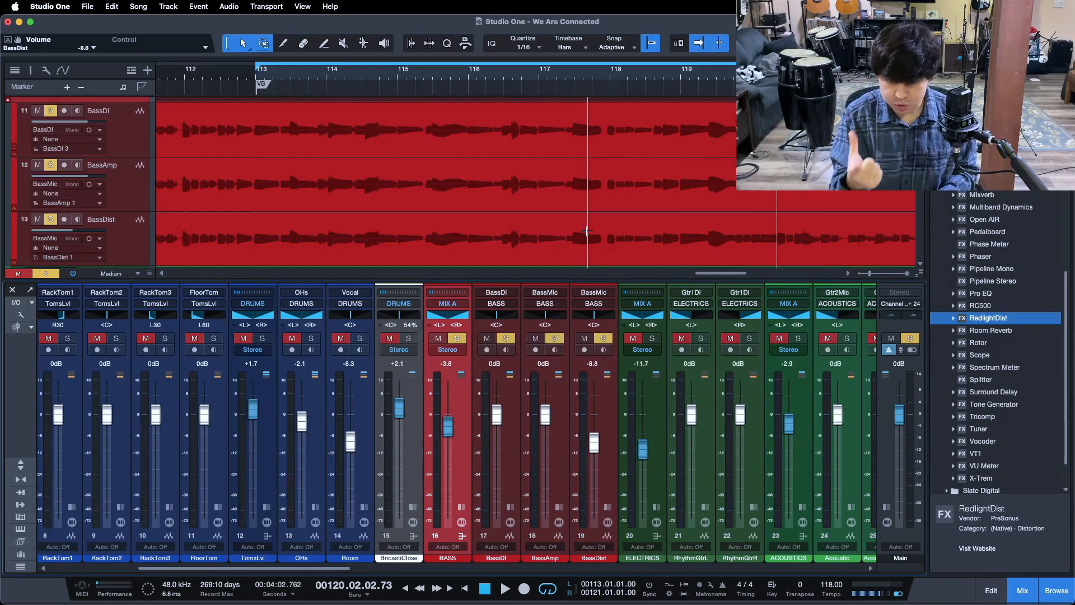
key(space)
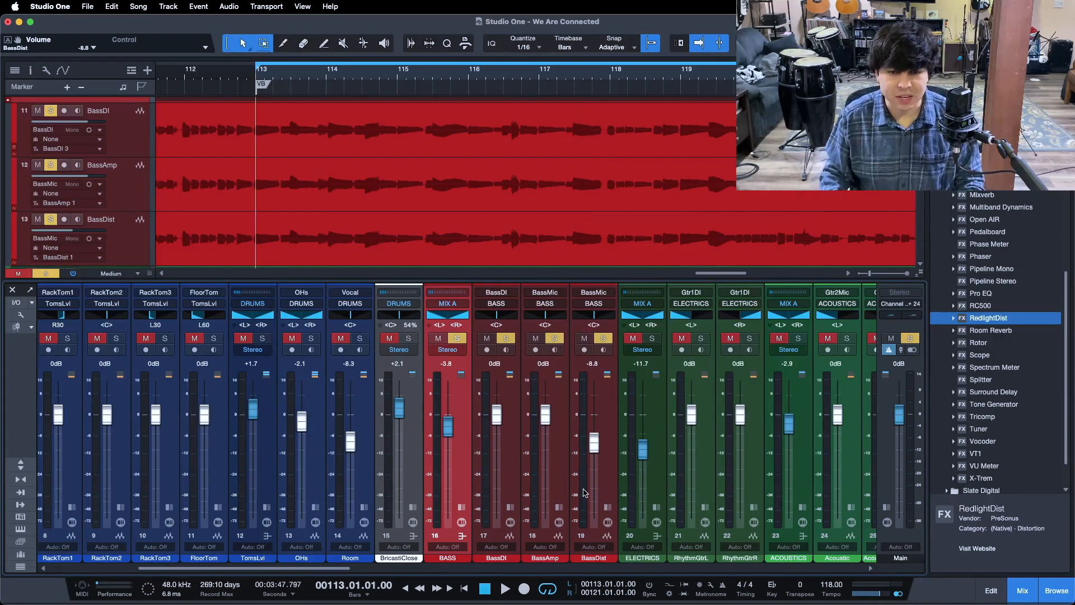
key(shift+s)
key(super+s)
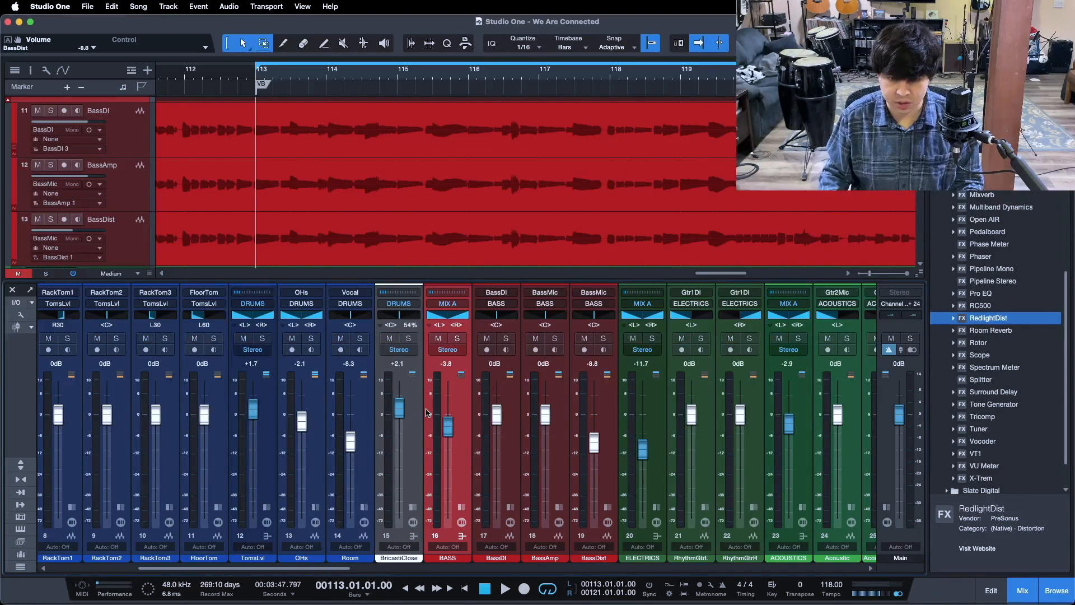
Play the full mix from bar 113, compare it with BassDist muted and unmuted, and stop playback
click(585, 339)
click(585, 338)
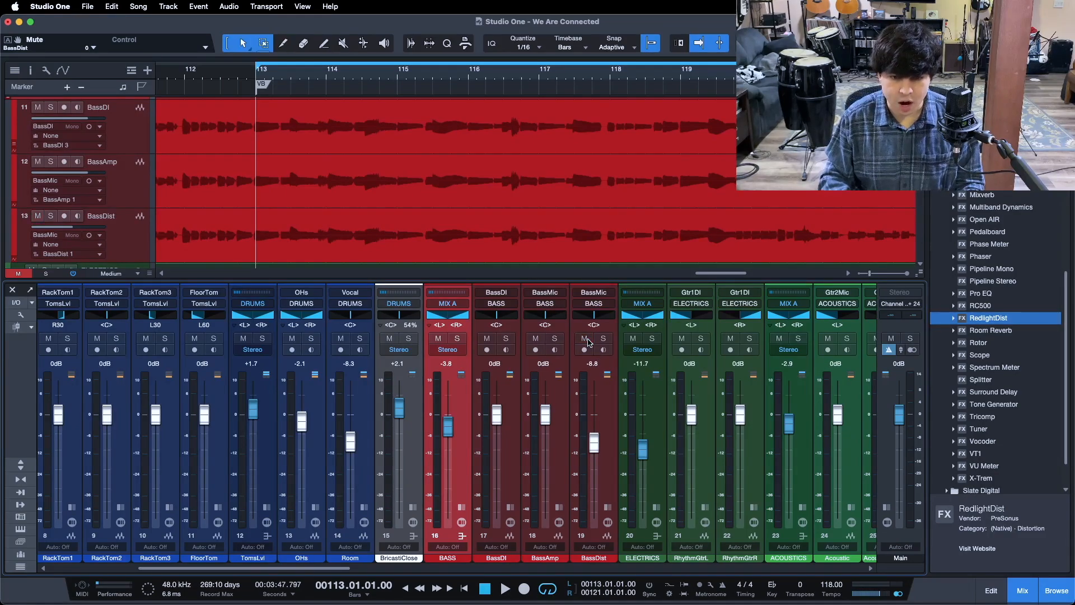
key(space)
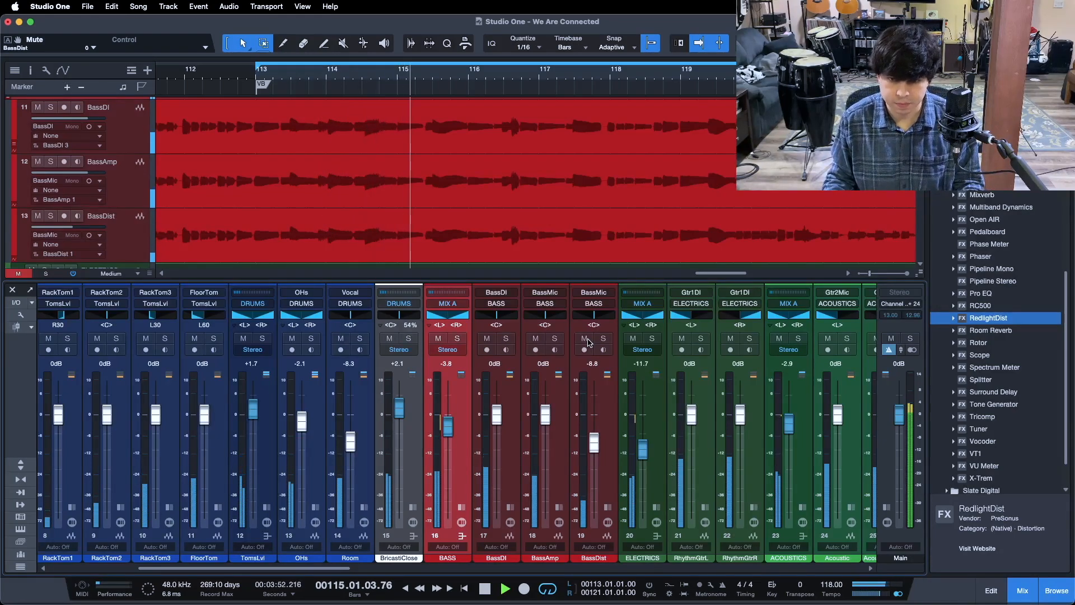
click(584, 339)
click(585, 339)
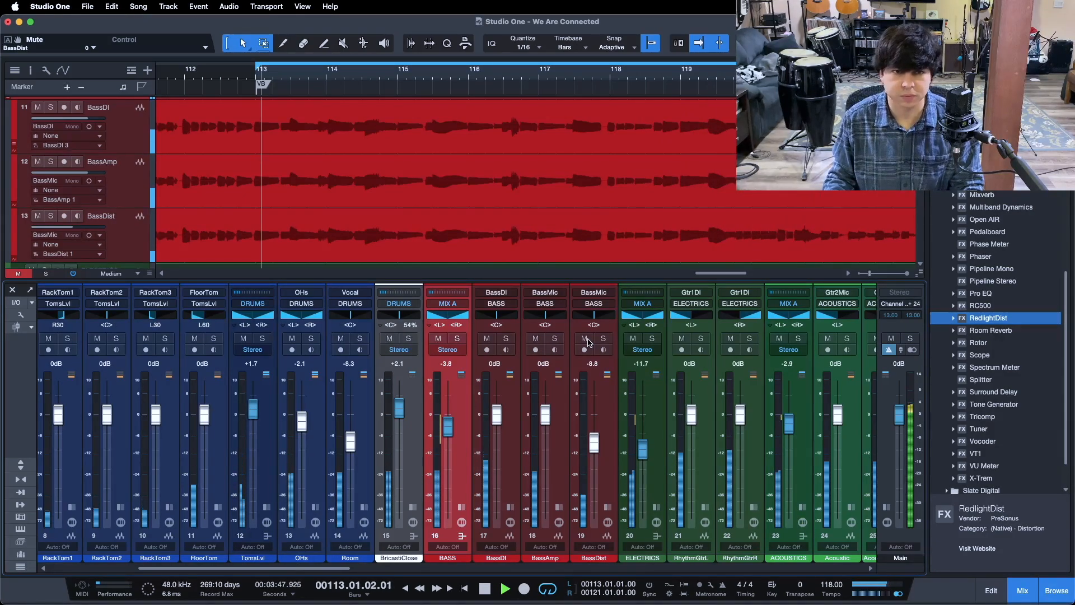
click(584, 339)
click(584, 338)
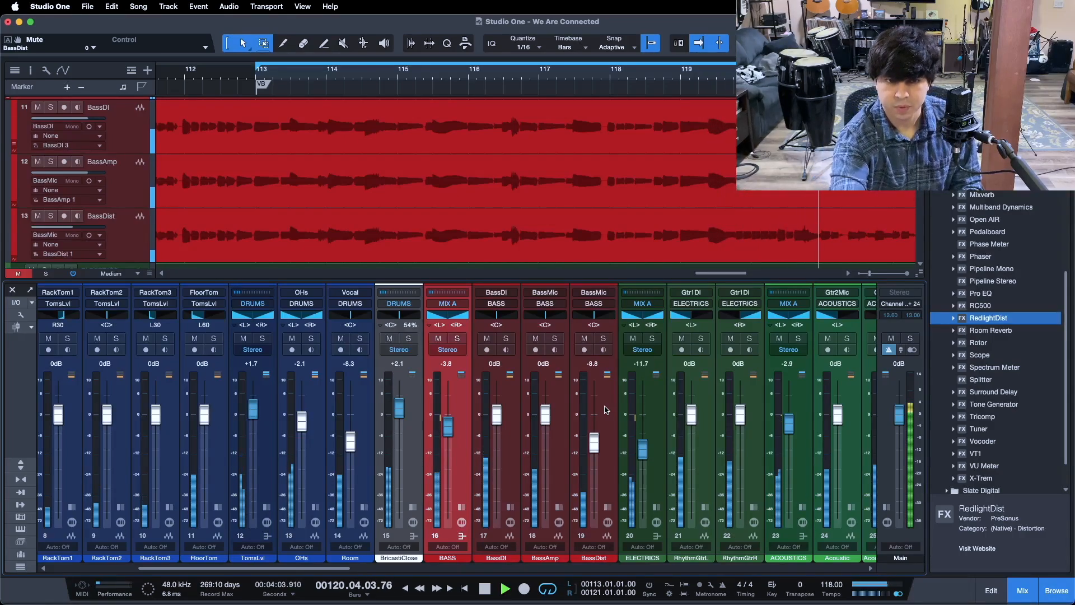
key(space)
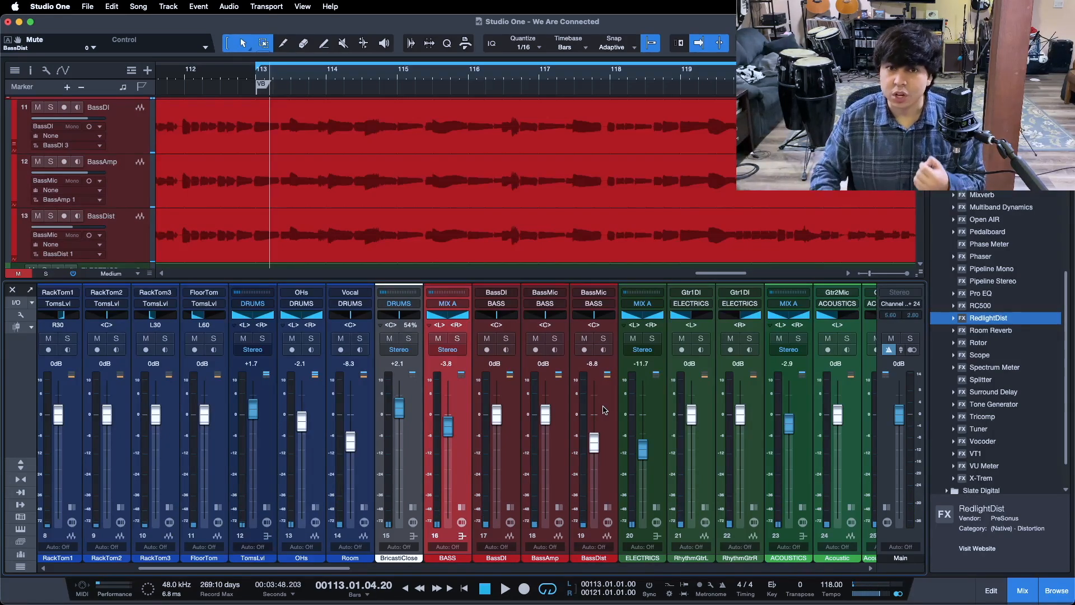
Select the BassDist track, expand its inserts, and review the Pro EQ and RedlightDist settings
click(545, 462)
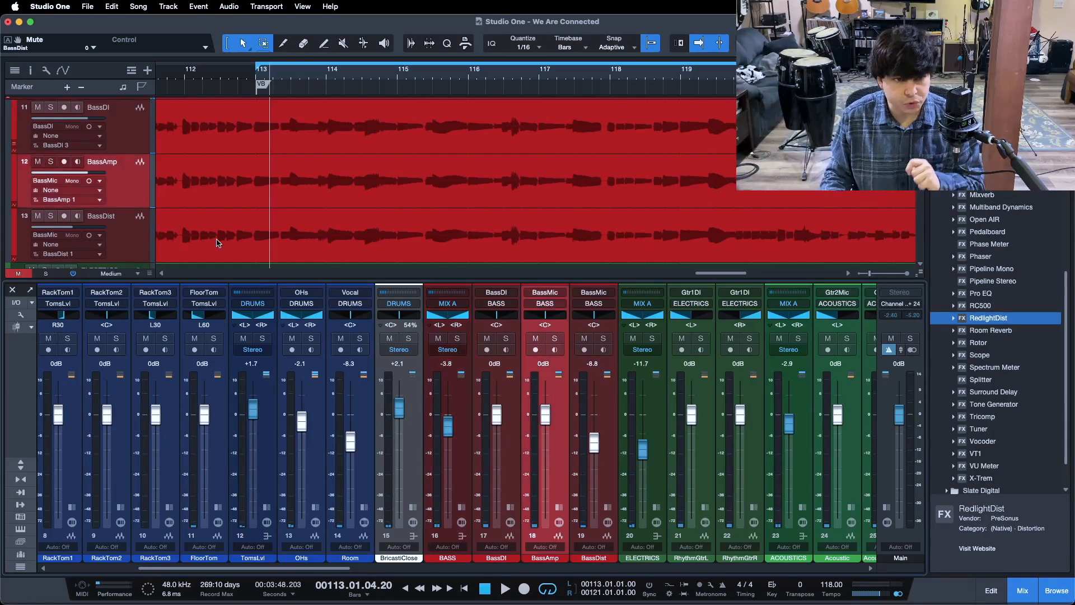
click(127, 238)
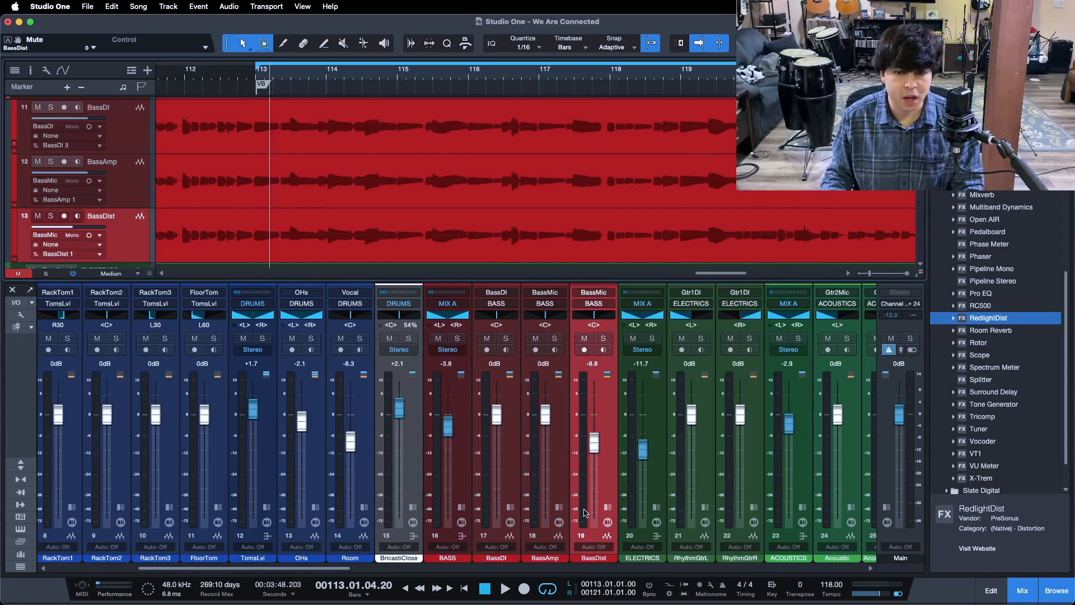
click(608, 508)
click(639, 303)
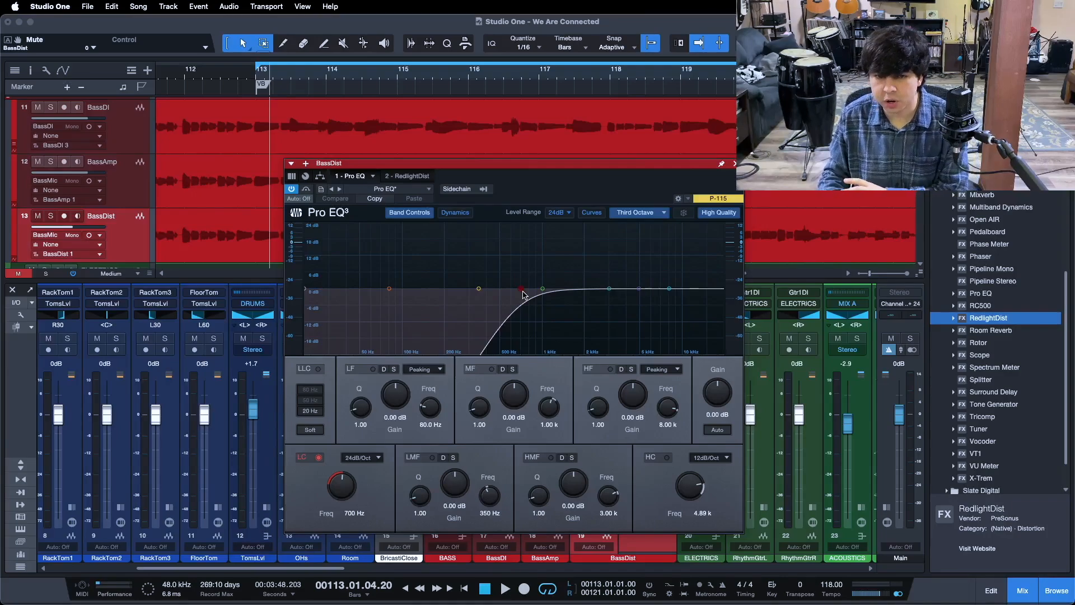
click(409, 177)
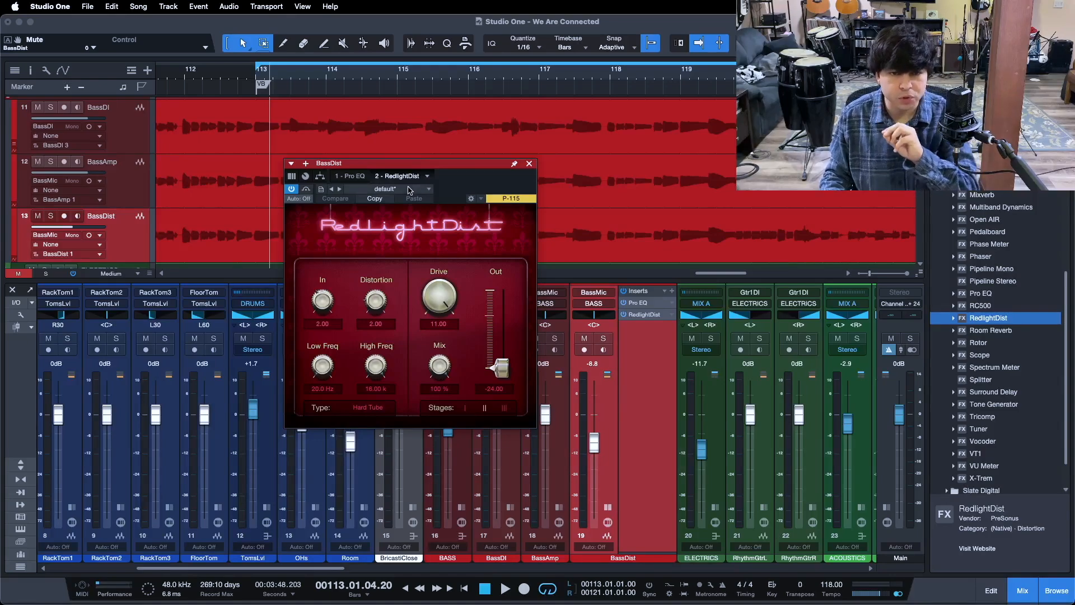